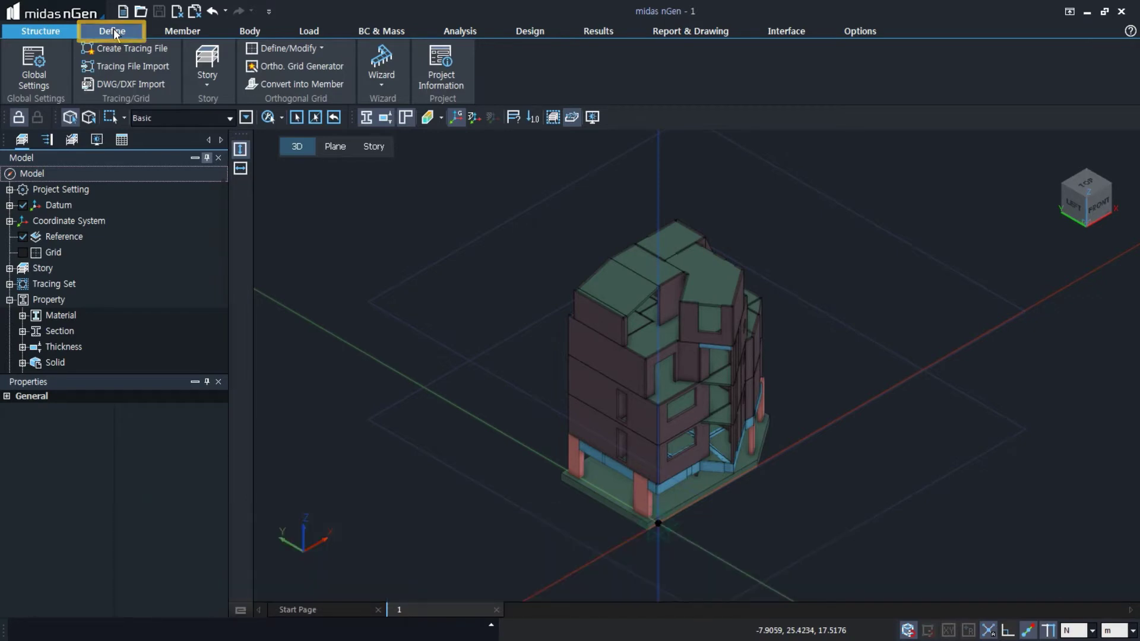
- Add a static load set named D with the load type Dead Load (D)
click(114, 32)
click(337, 47)
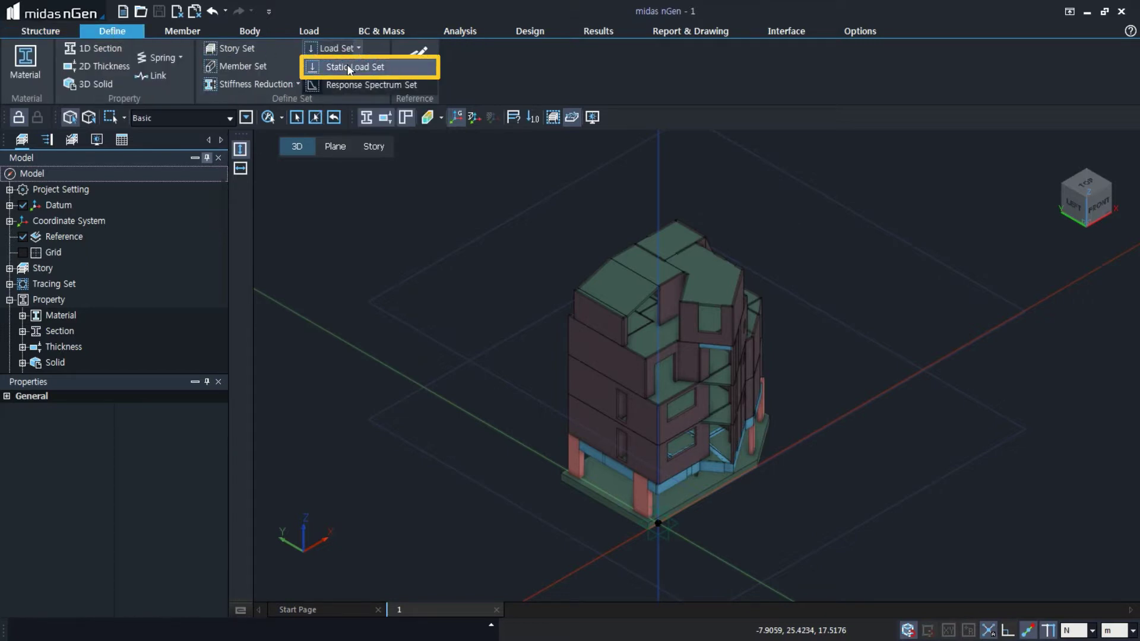
click(348, 68)
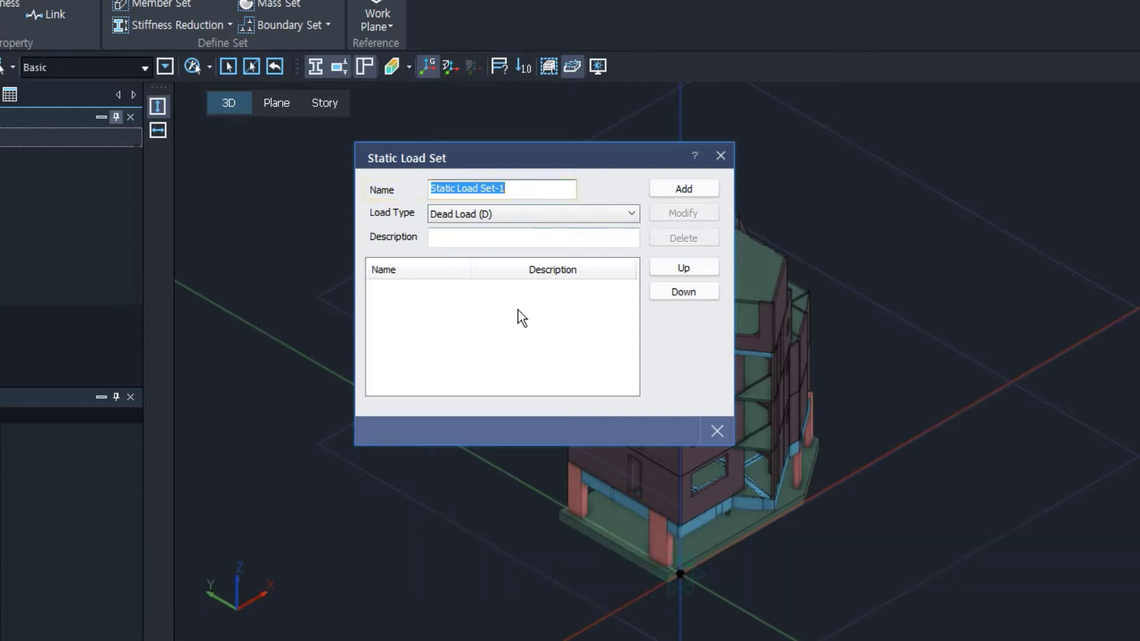
text(D)
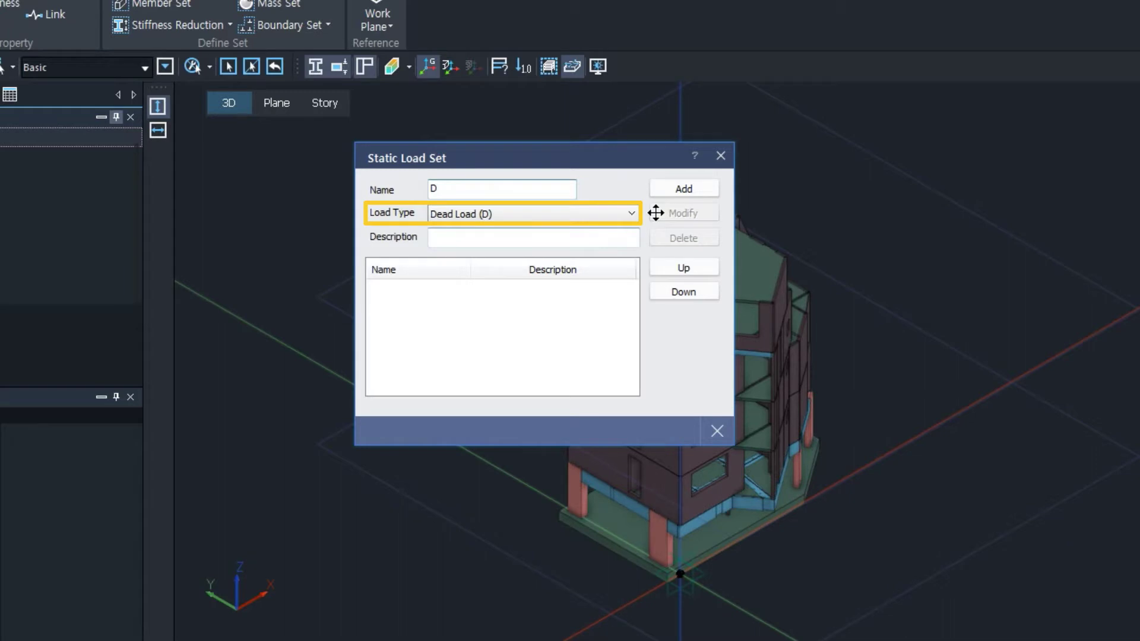
click(676, 189)
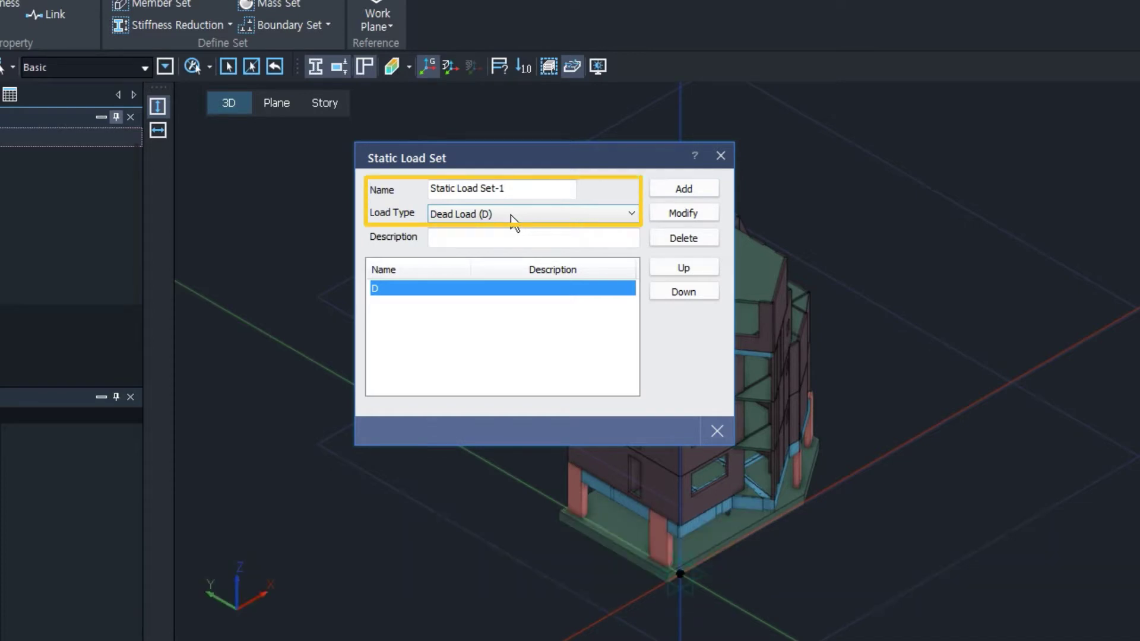
- Add a static load set named L with the load type Live Load (L)
click(471, 215)
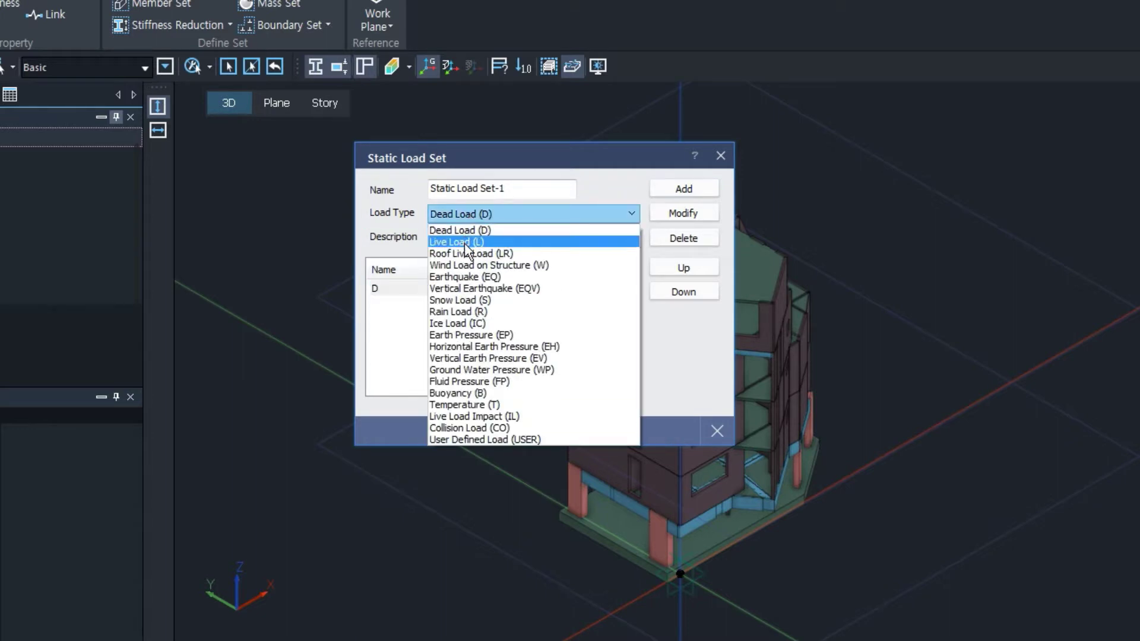
click(465, 242)
drag(517, 188, 415, 183)
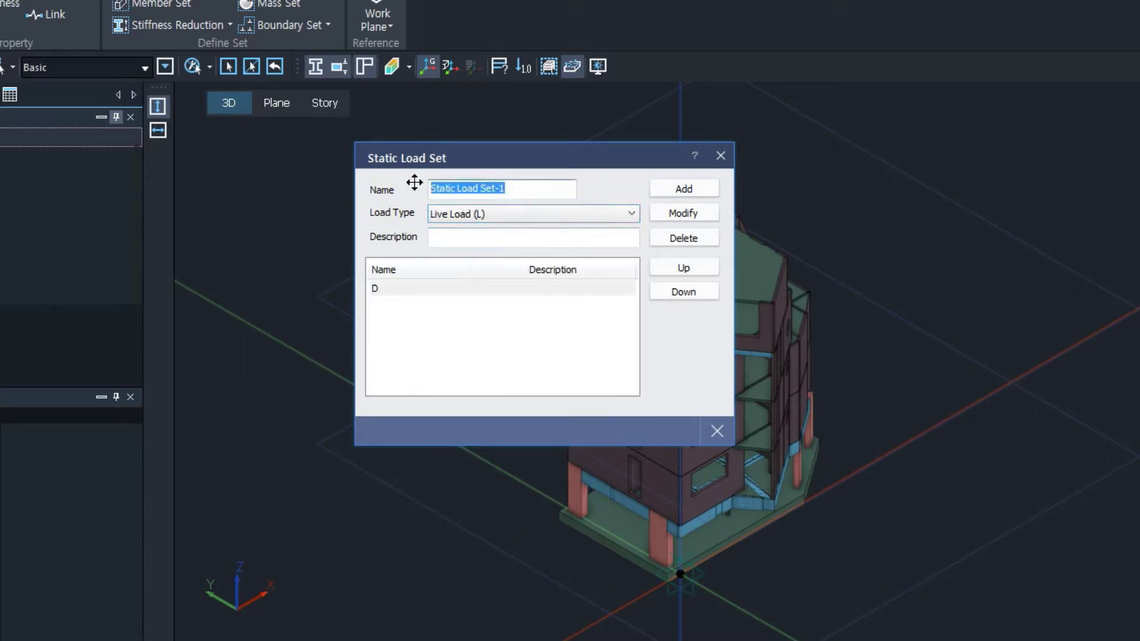
text(L)
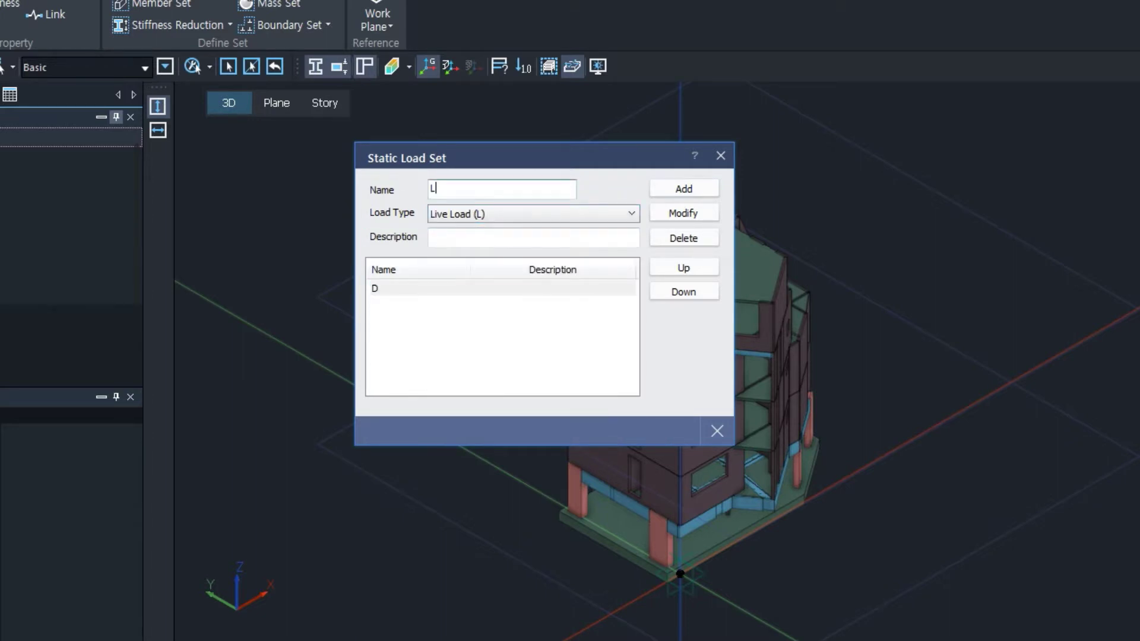
click(681, 188)
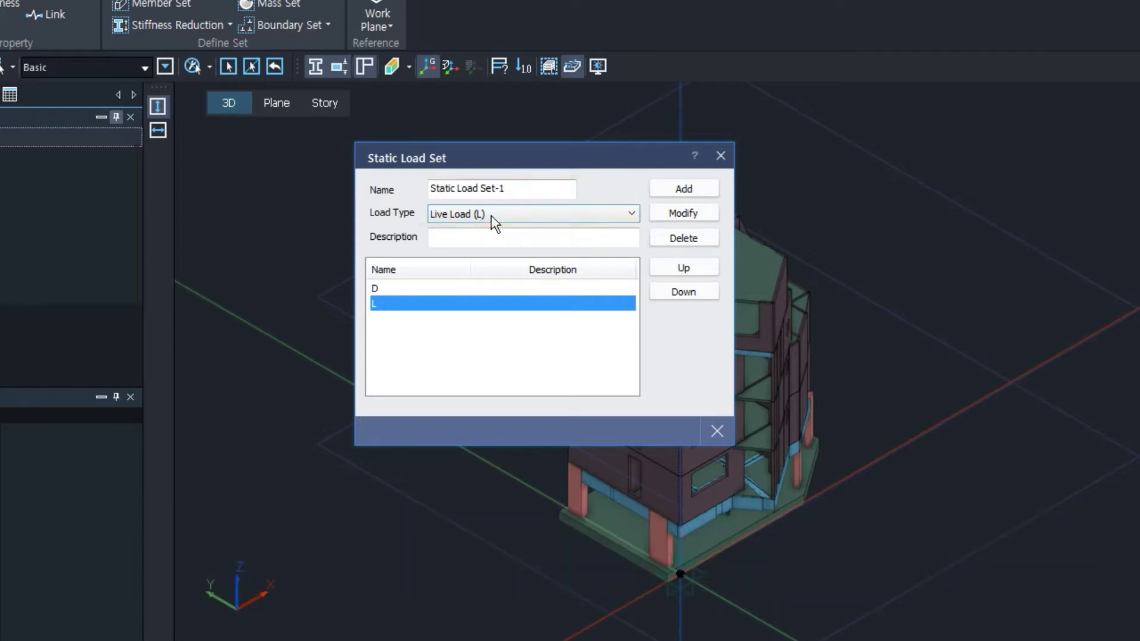
- Add a static load set named R with the load type Roof Live Load (LR)
click(492, 217)
click(484, 259)
key(shift+Tab)
text(R)
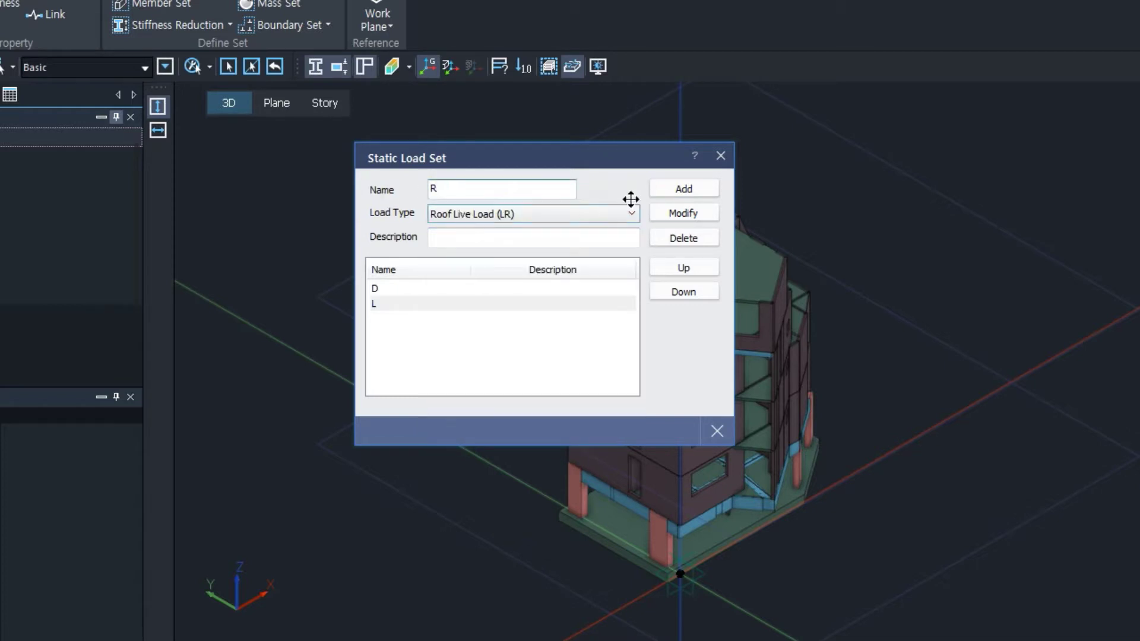
click(690, 186)
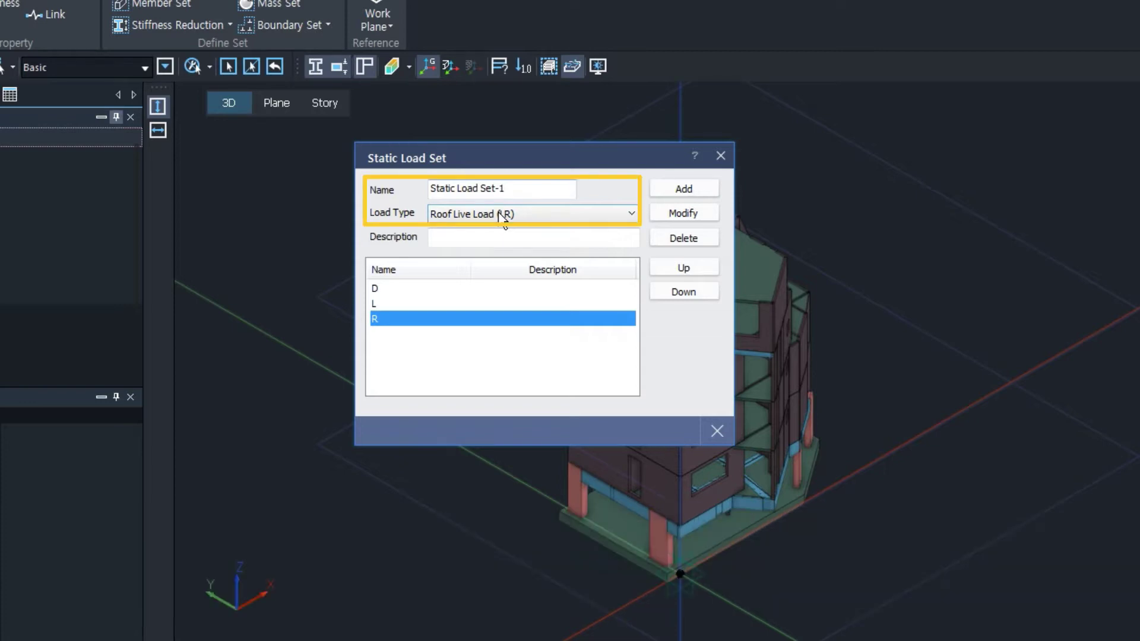
- Add a static load set named W with the load type Wind Load on Structure (W) and finish defining load sets
click(500, 213)
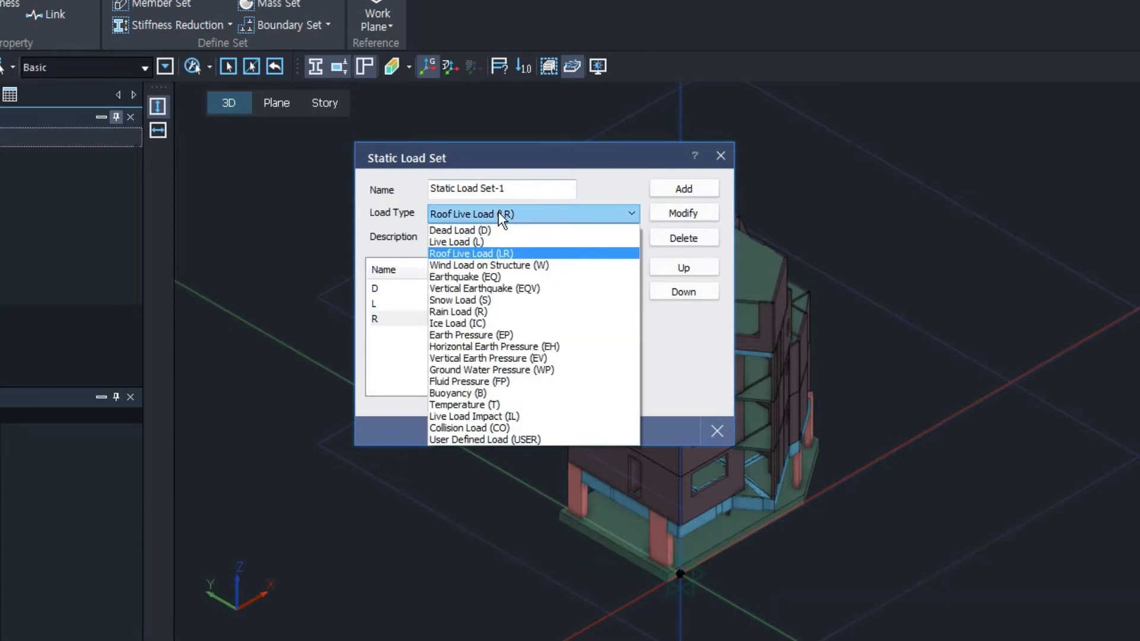
click(495, 265)
drag(574, 189, 429, 188)
text(W)
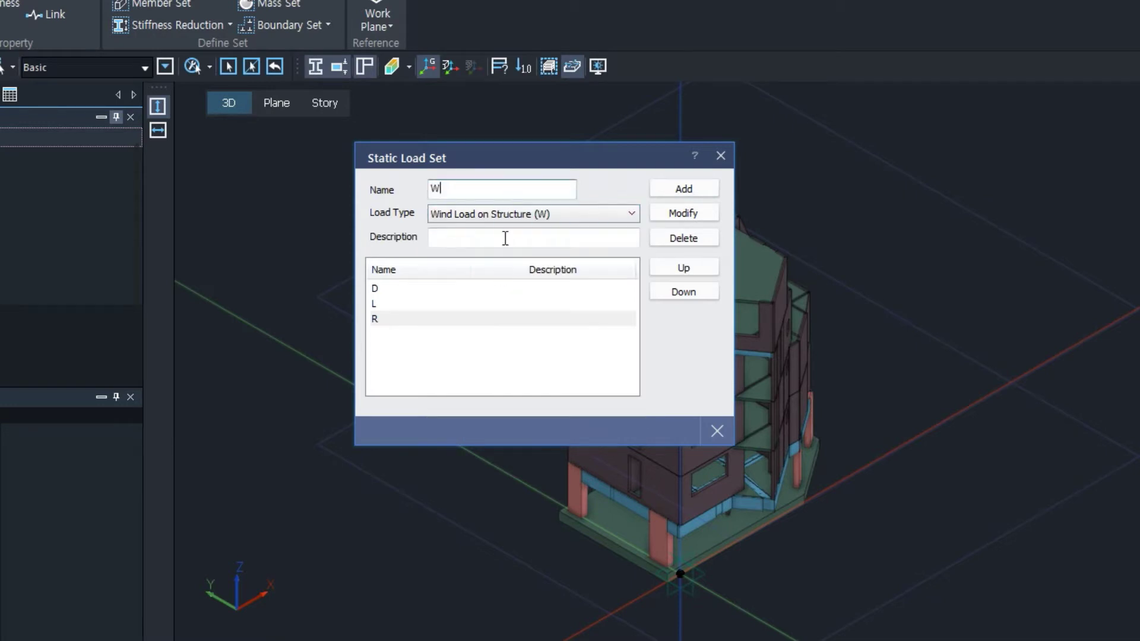
click(683, 190)
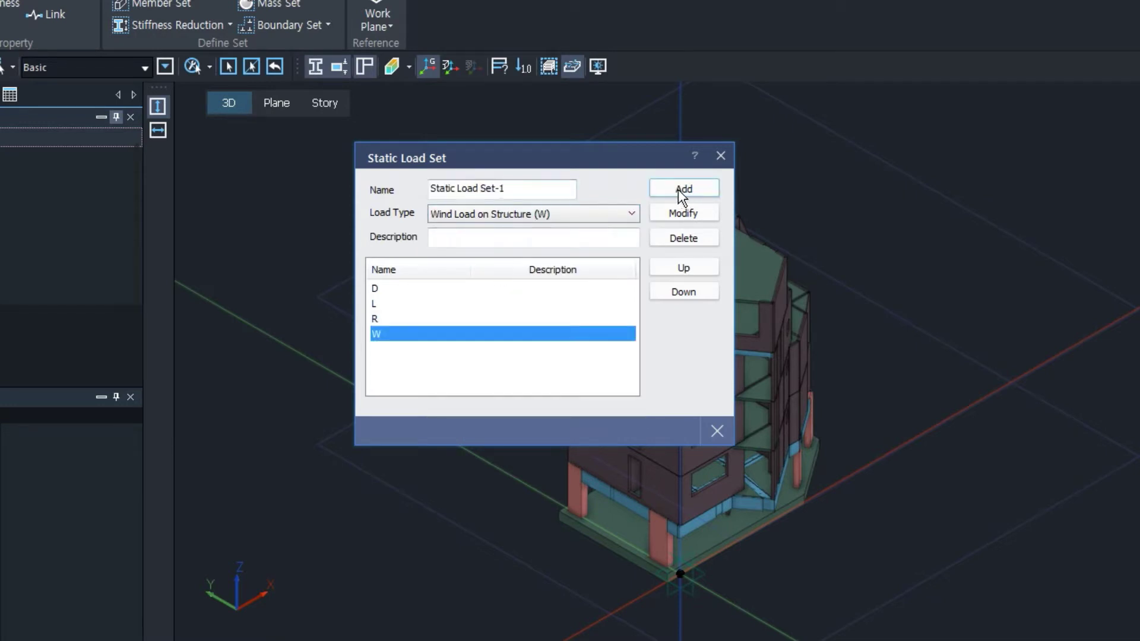
click(718, 431)
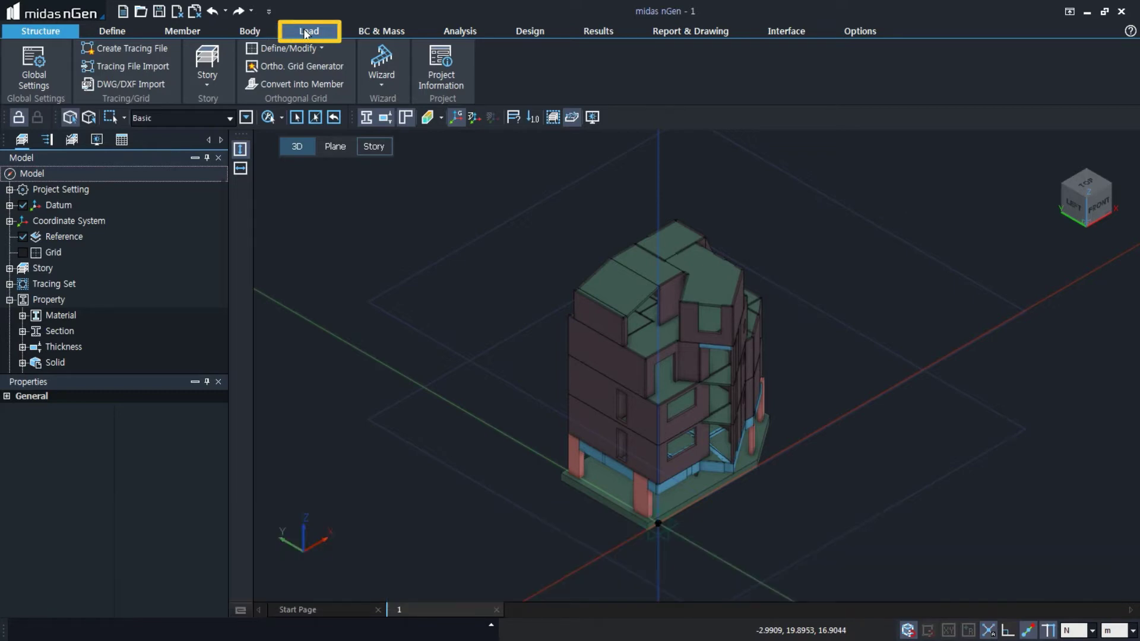
- Apply the structure's self weight in load set D with a Z scale factor of -1
click(306, 31)
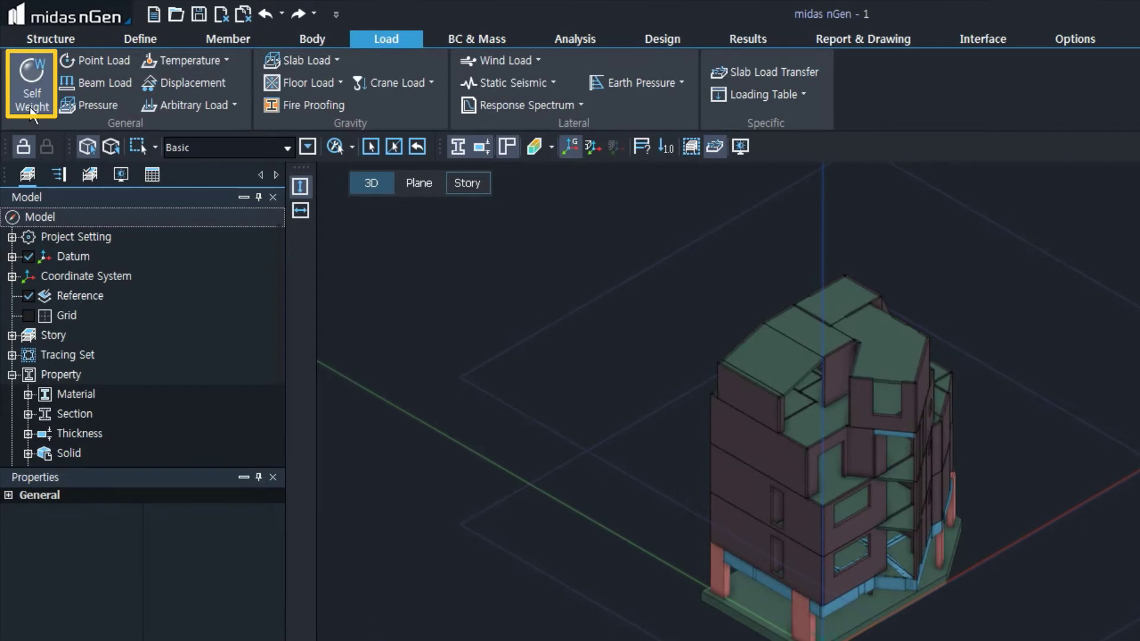
click(31, 110)
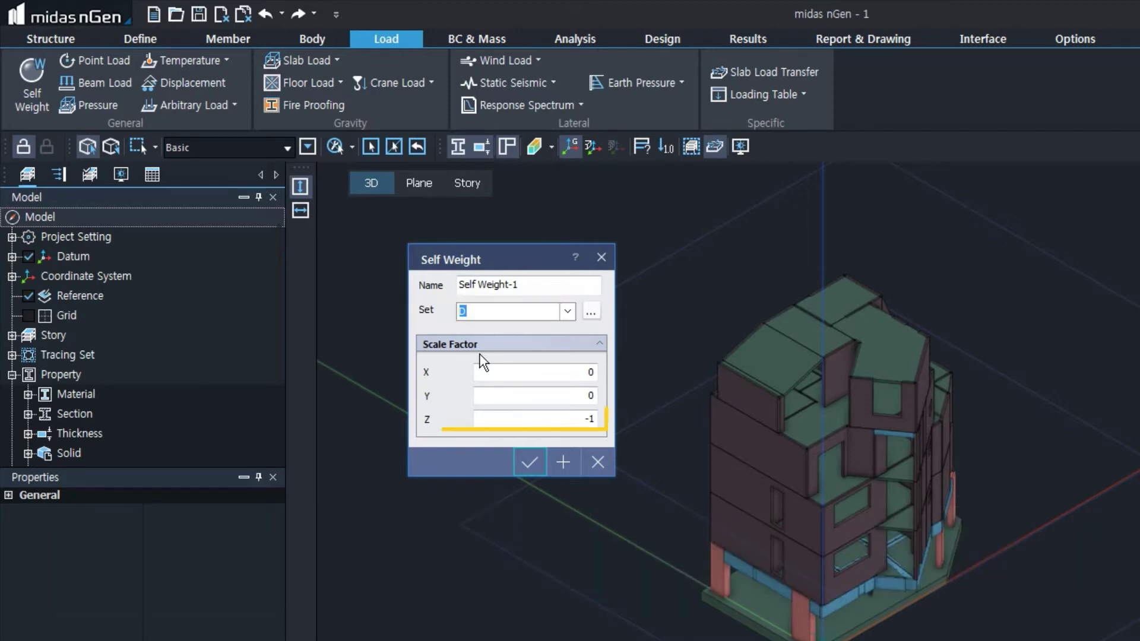
click(514, 418)
click(531, 461)
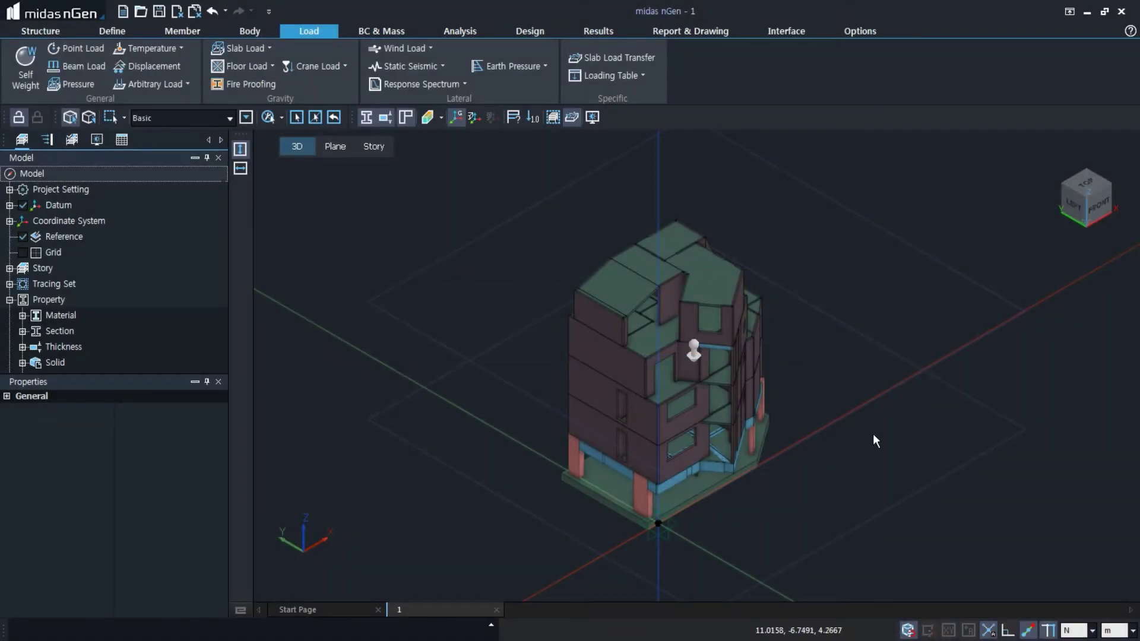
- Set the force unit to kN and begin a slab load type named 1F using load sets D and L
click(1093, 631)
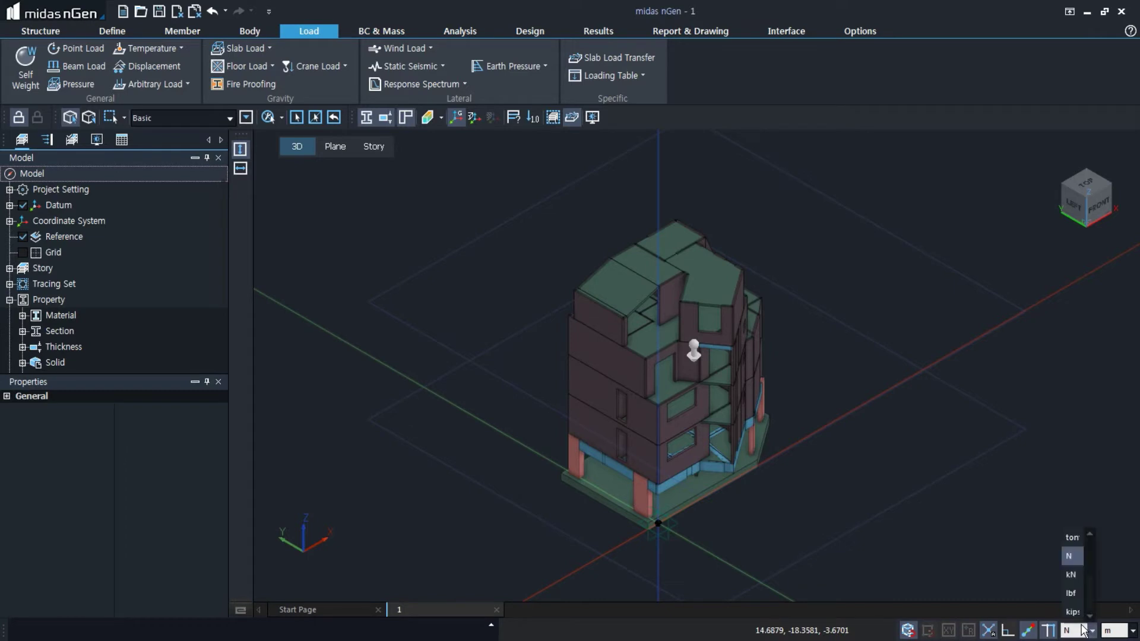
click(1072, 575)
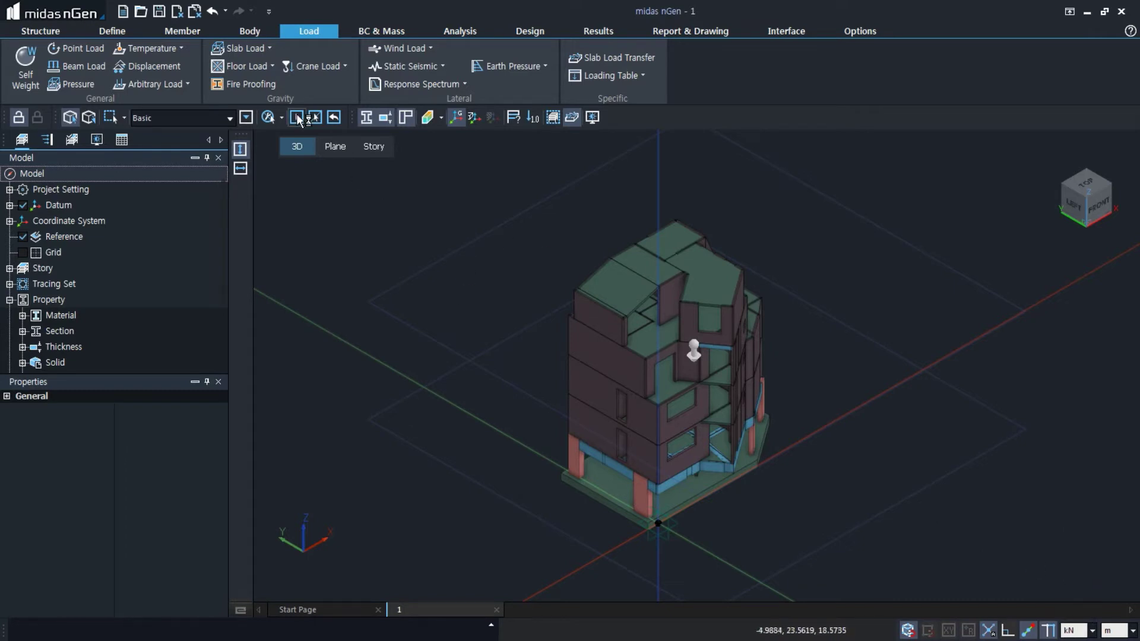
click(252, 51)
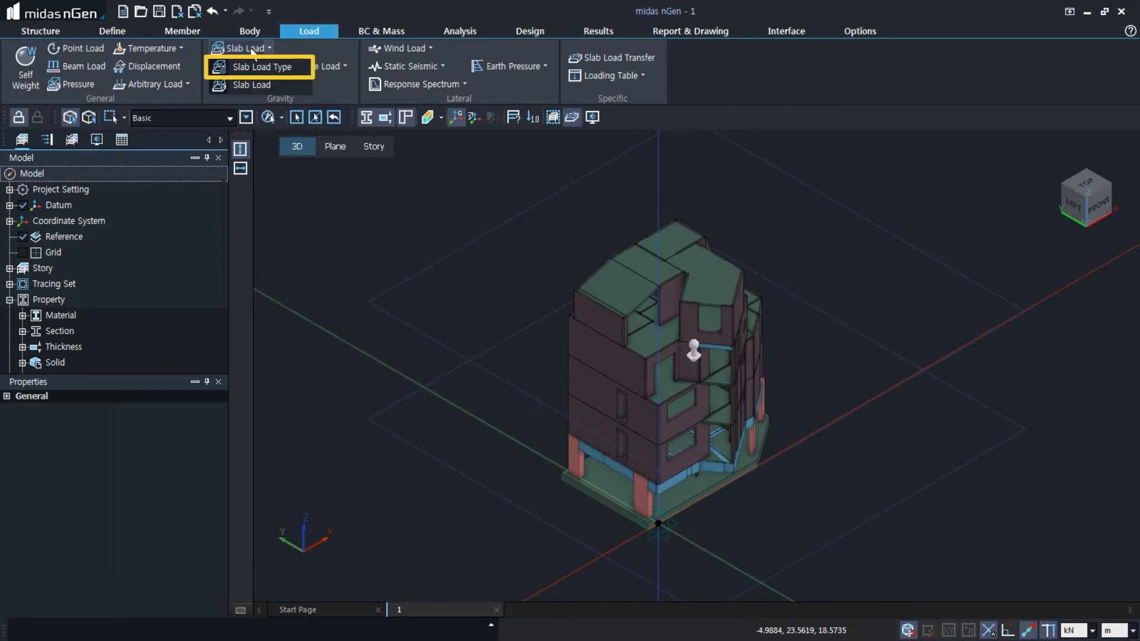
click(259, 65)
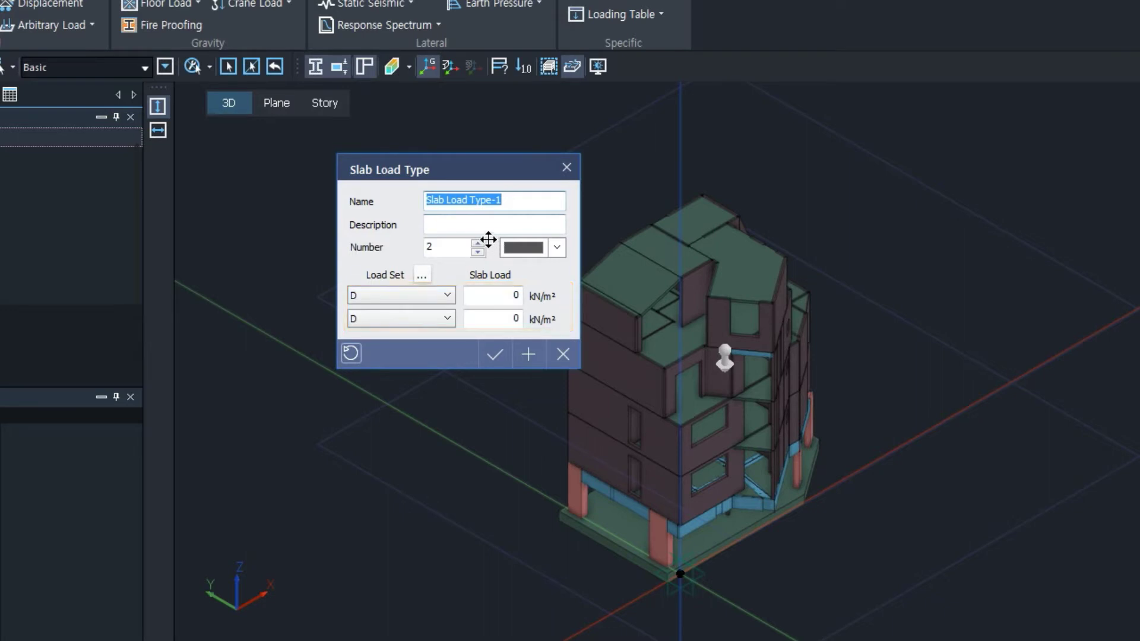
text(1F)
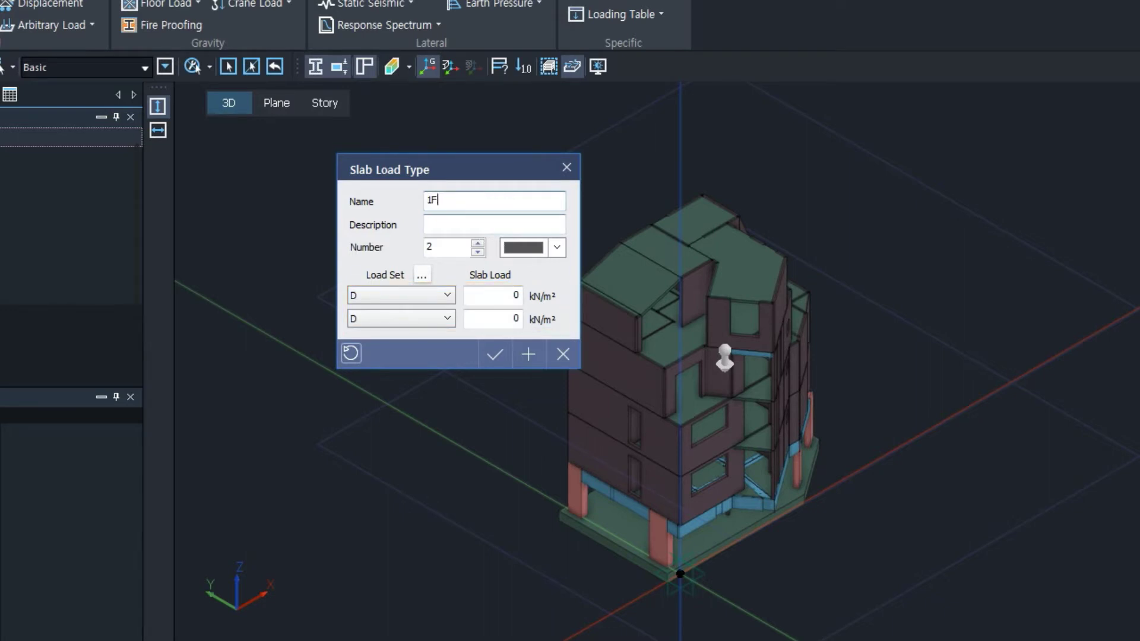
click(420, 320)
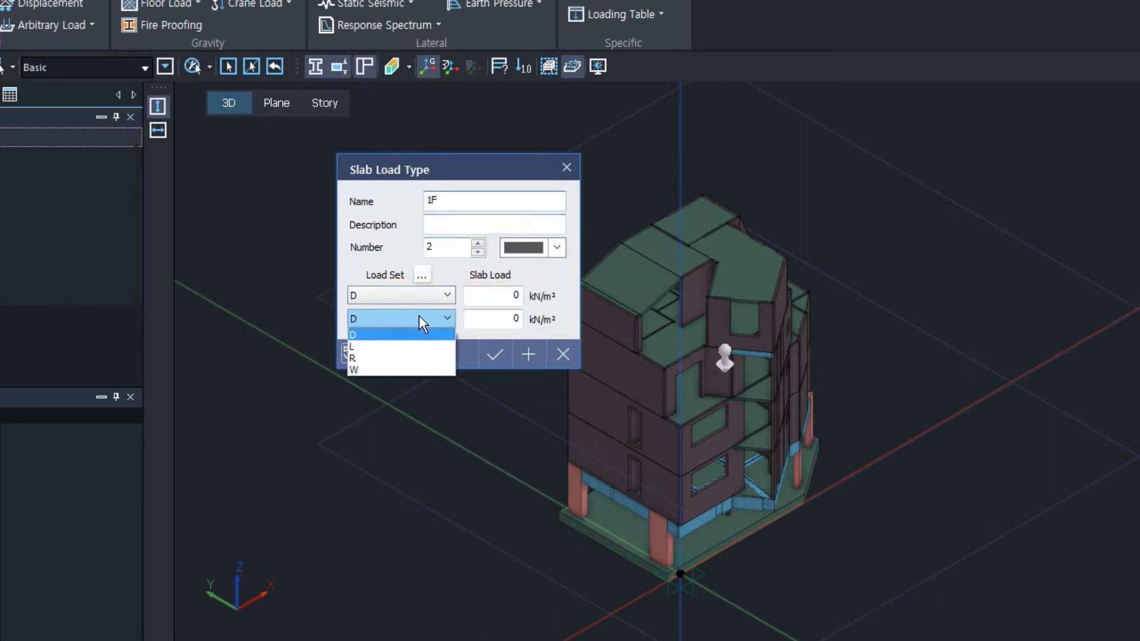
click(381, 346)
- Set the 1F slab loads to -1 kN/m² for D and -2.5 kN/m² for L, and add the type
click(507, 298)
double_click(515, 296)
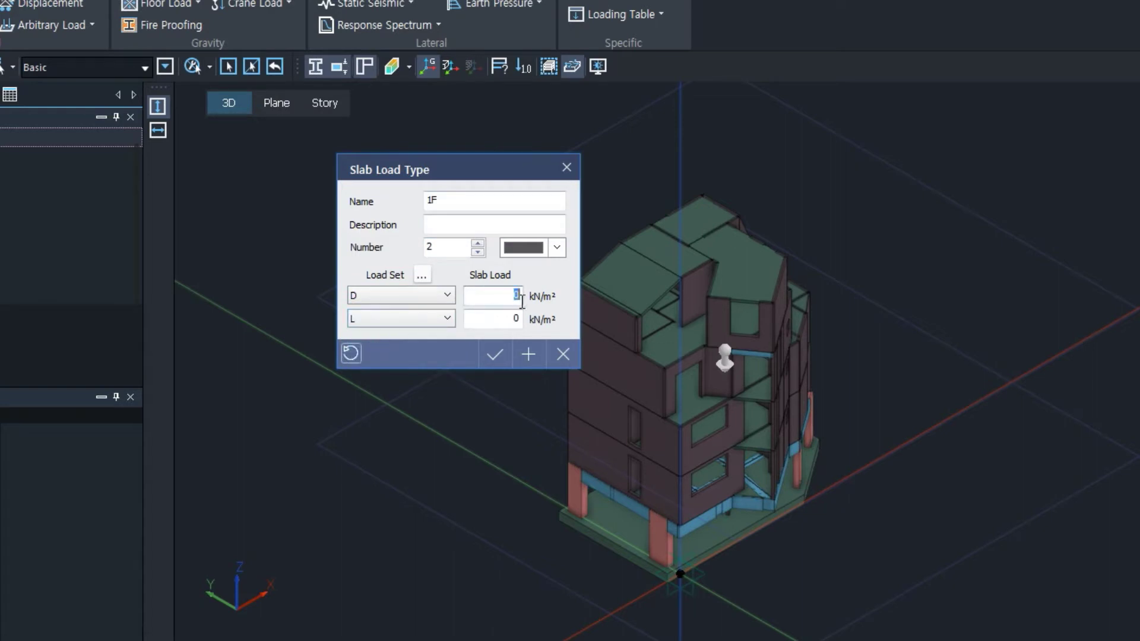
text(-1)
double_click(517, 319)
text(-2.5)
click(527, 358)
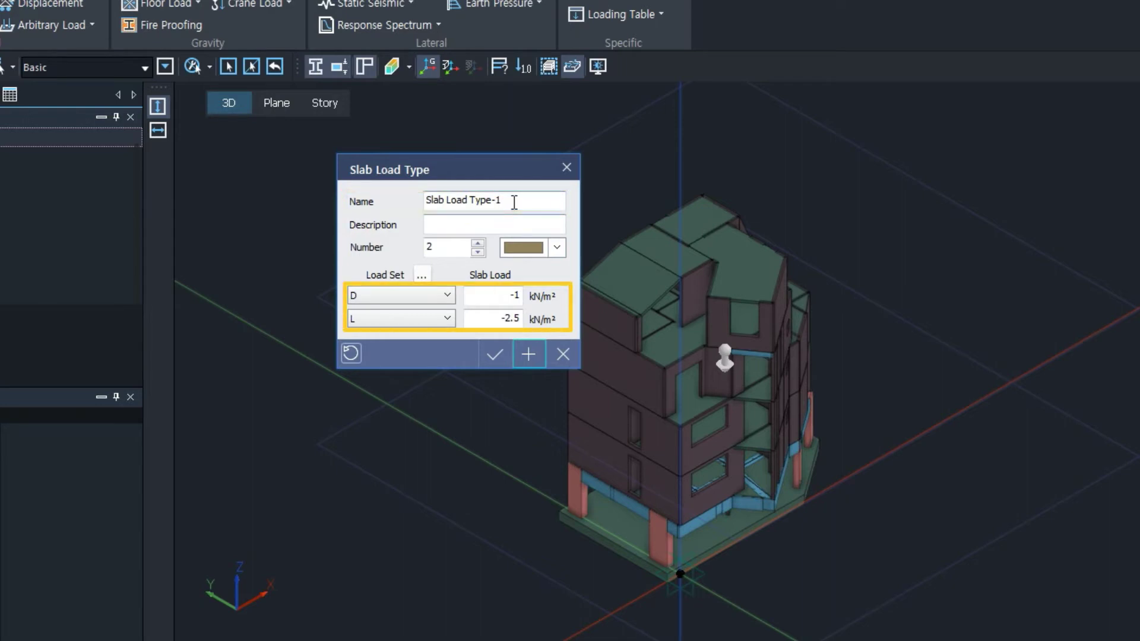
- Add a slab load type named Room with -1 kN/m² for D and -2 kN/m² for L
drag(514, 203, 416, 201)
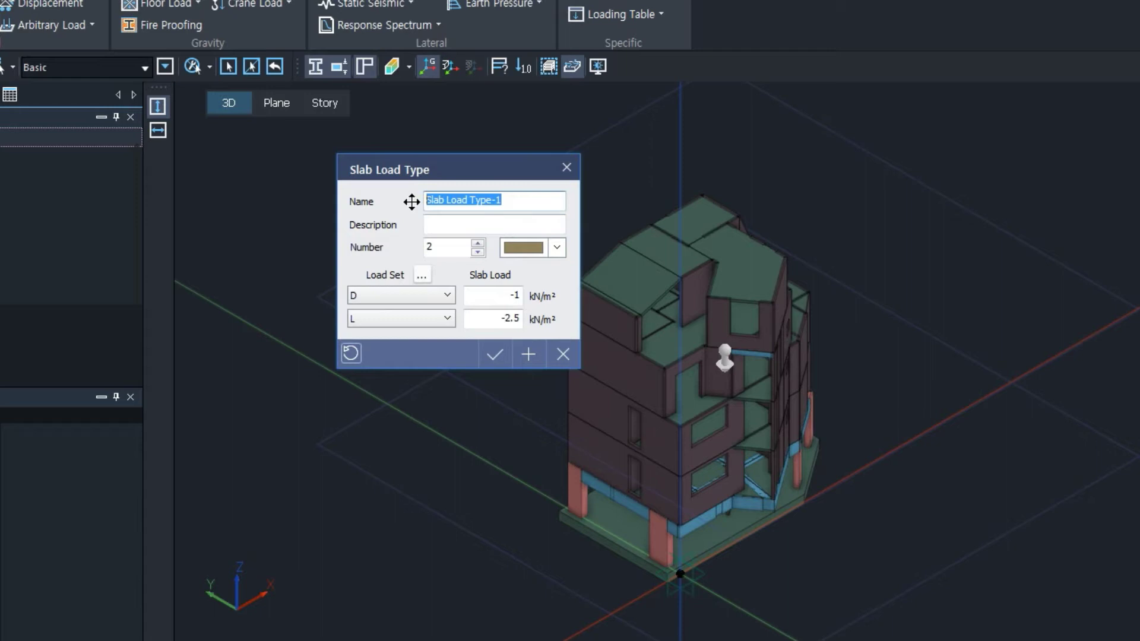
text(Room)
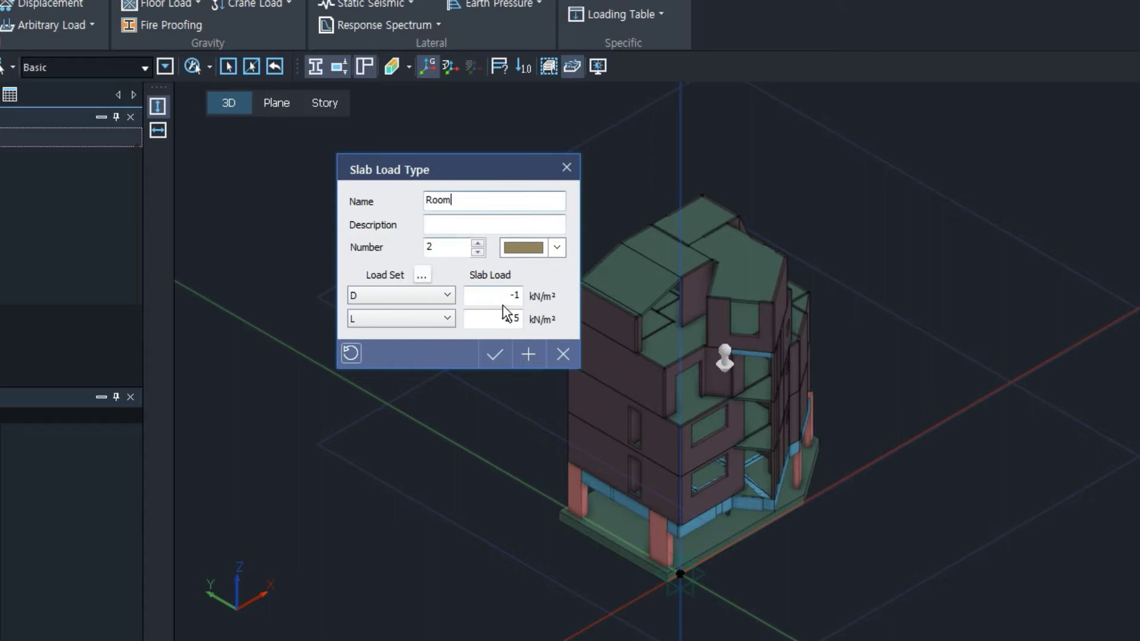
drag(497, 318, 522, 321)
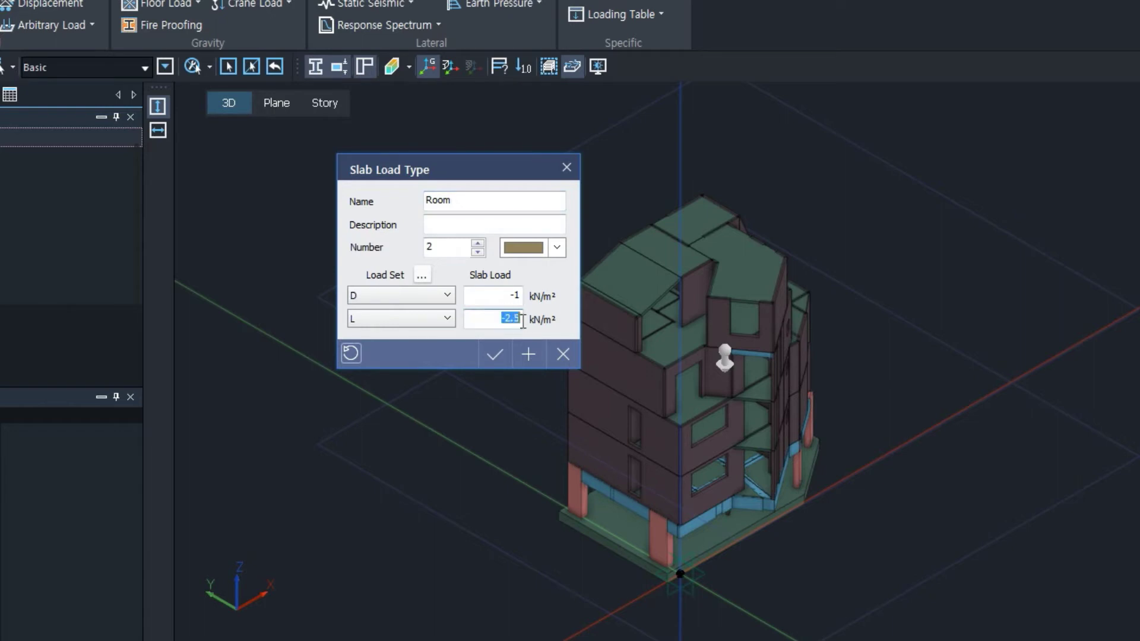
key(BackSpace)
text(-2)
click(535, 351)
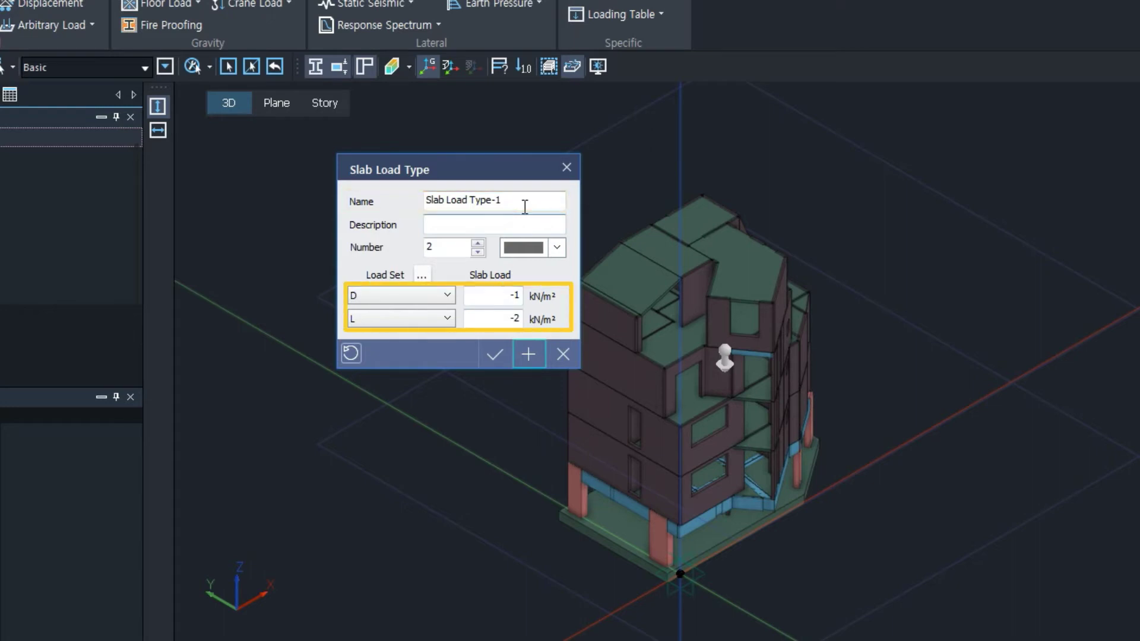
- Create a slab load type named Roof with -1 kN/m² for both D and L, and finish defining slab load types
drag(525, 204, 400, 202)
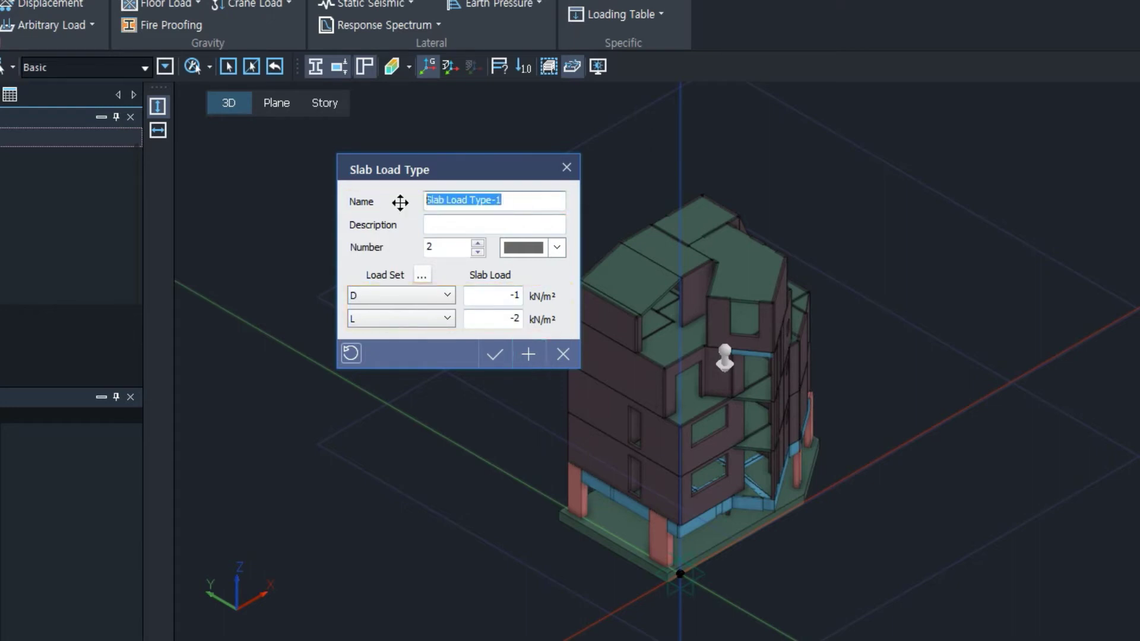
text(Roof)
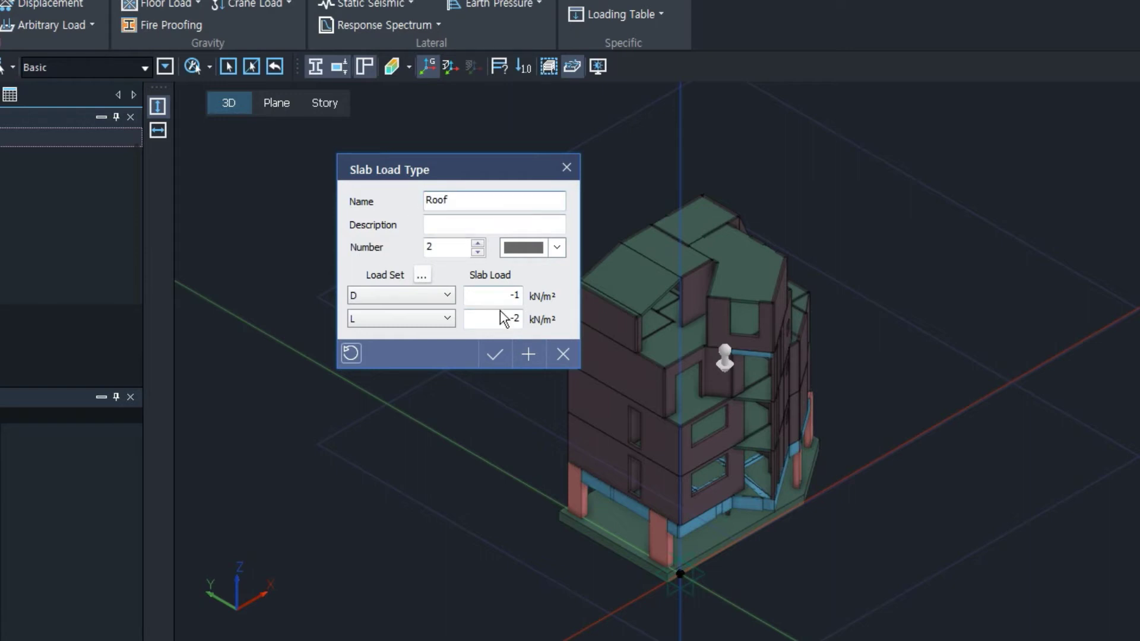
double_click(520, 320)
key(BackSpace)
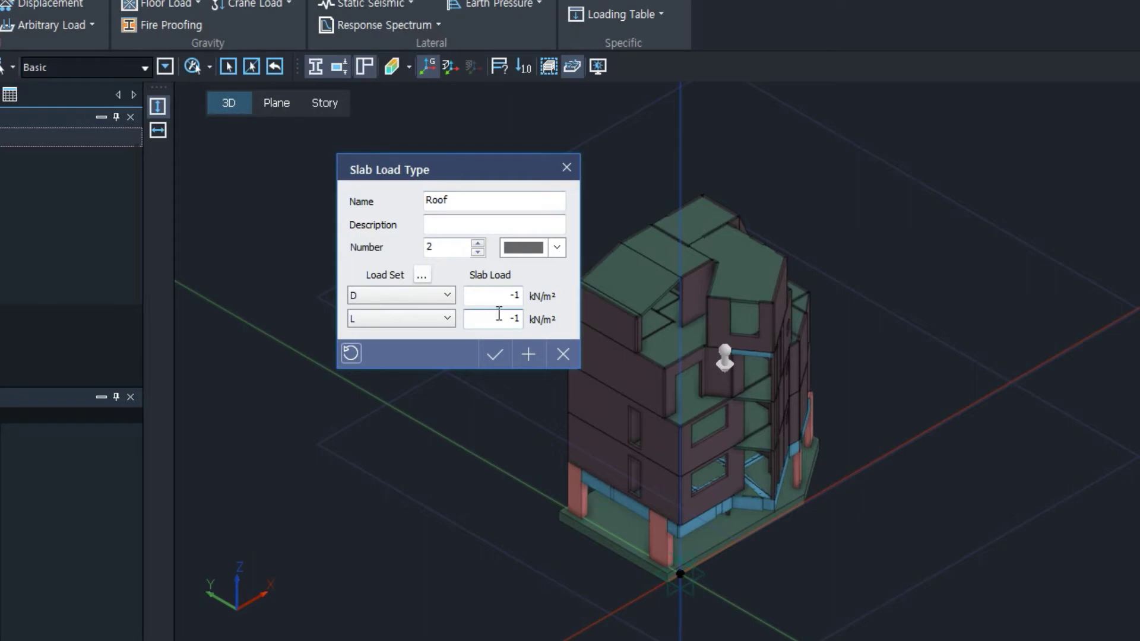
click(496, 355)
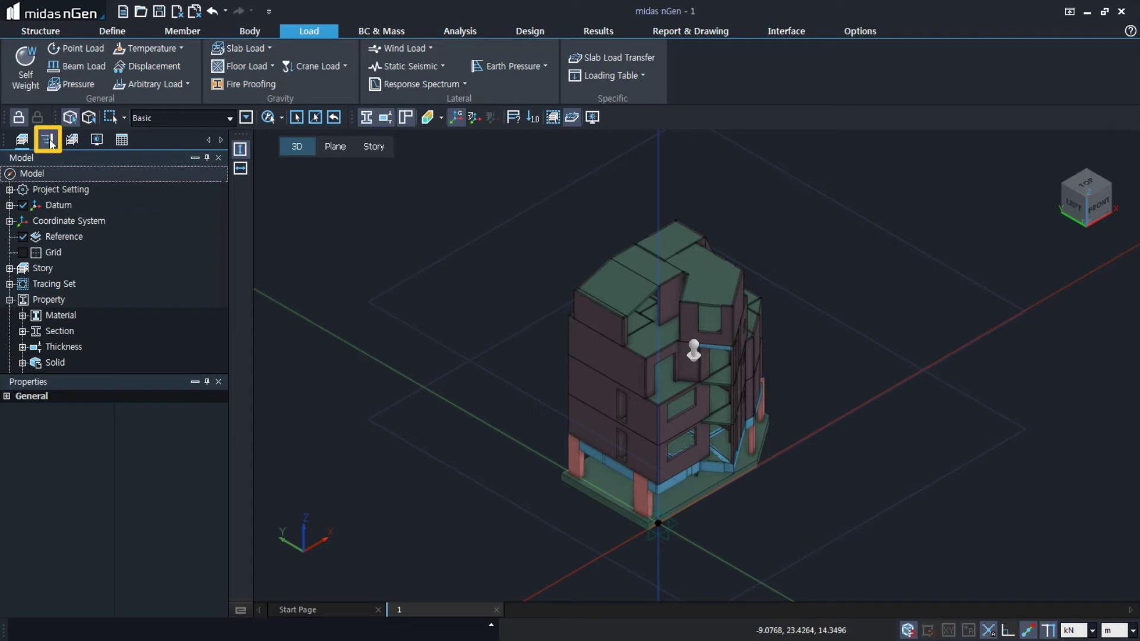
- Show the defined slab load types under Static Load in the analysis tree
click(50, 142)
click(10, 238)
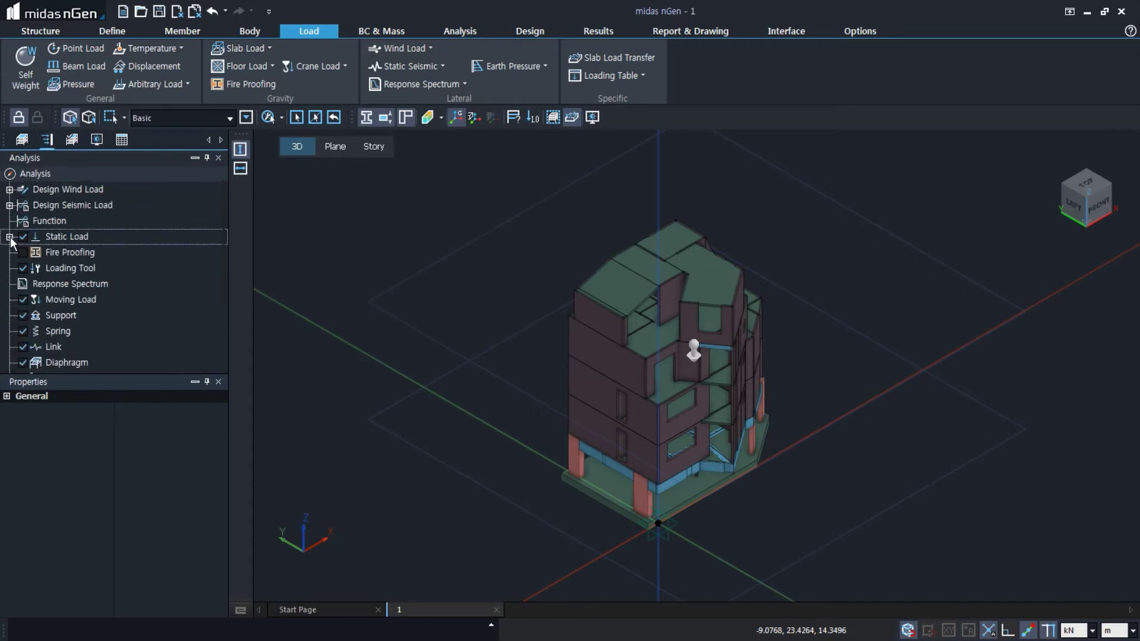
click(9, 237)
click(22, 253)
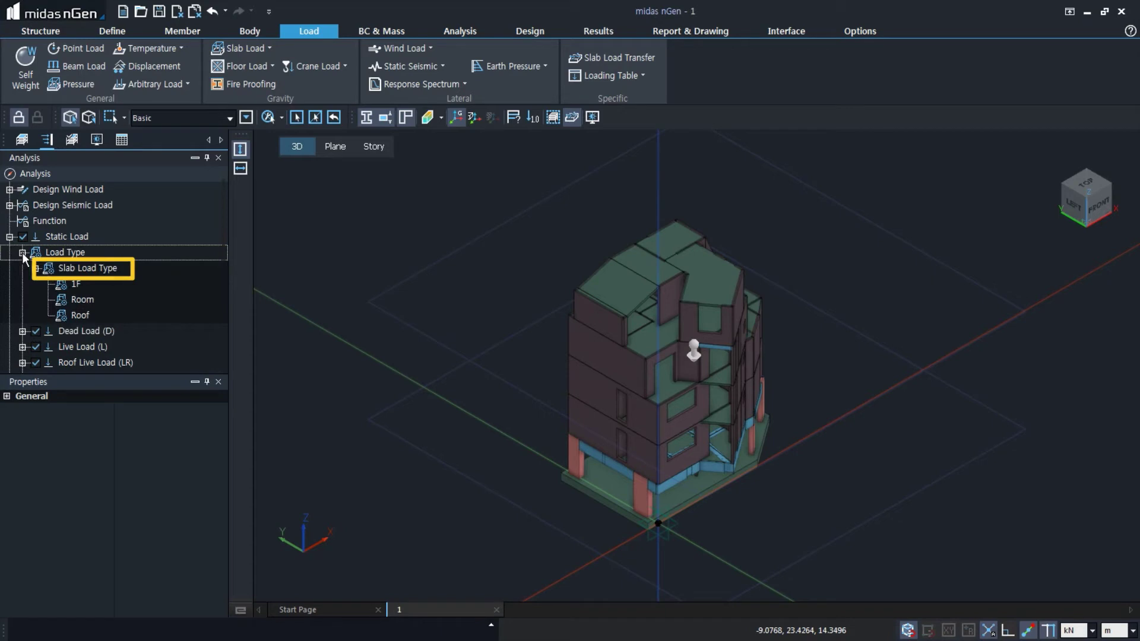
- Add a slab load of type 1F to the slab of story 1F
click(103, 314)
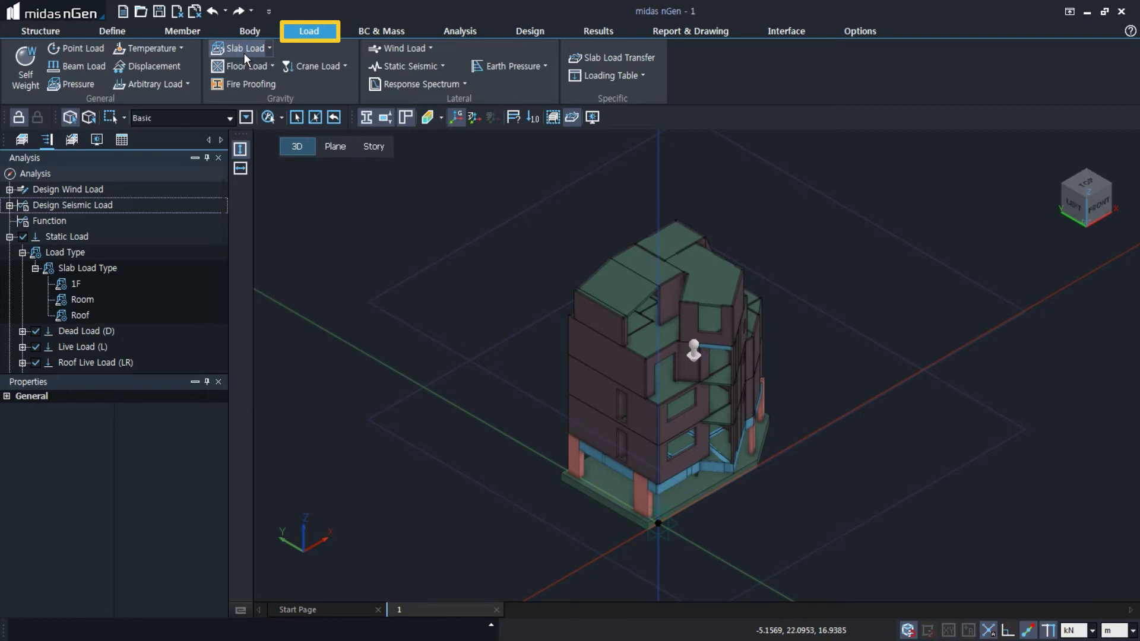
click(244, 52)
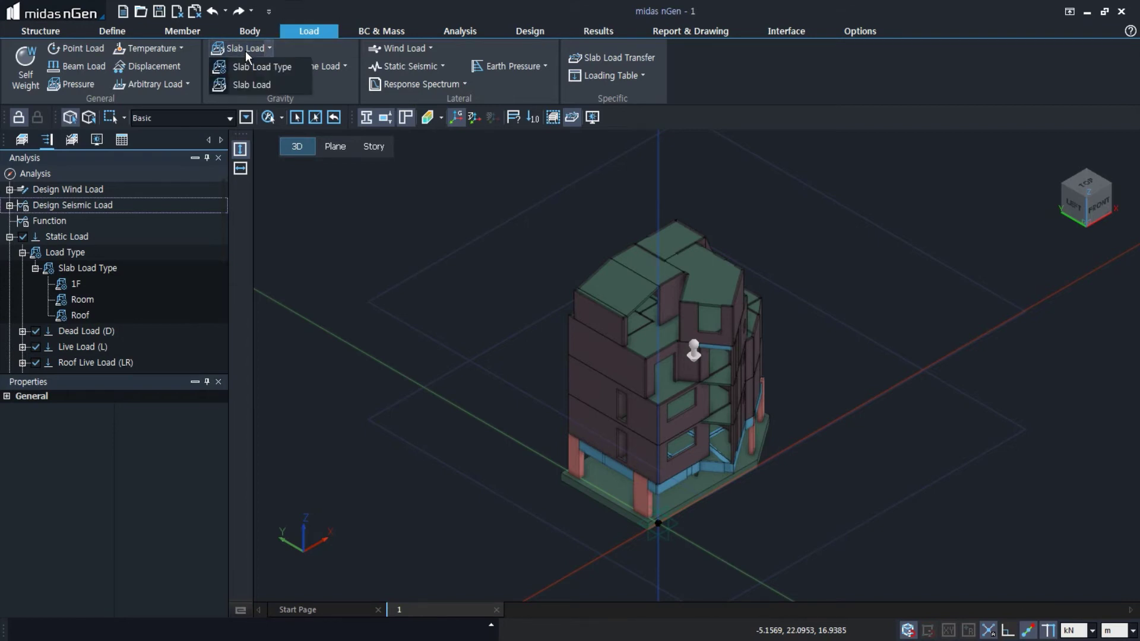
click(255, 83)
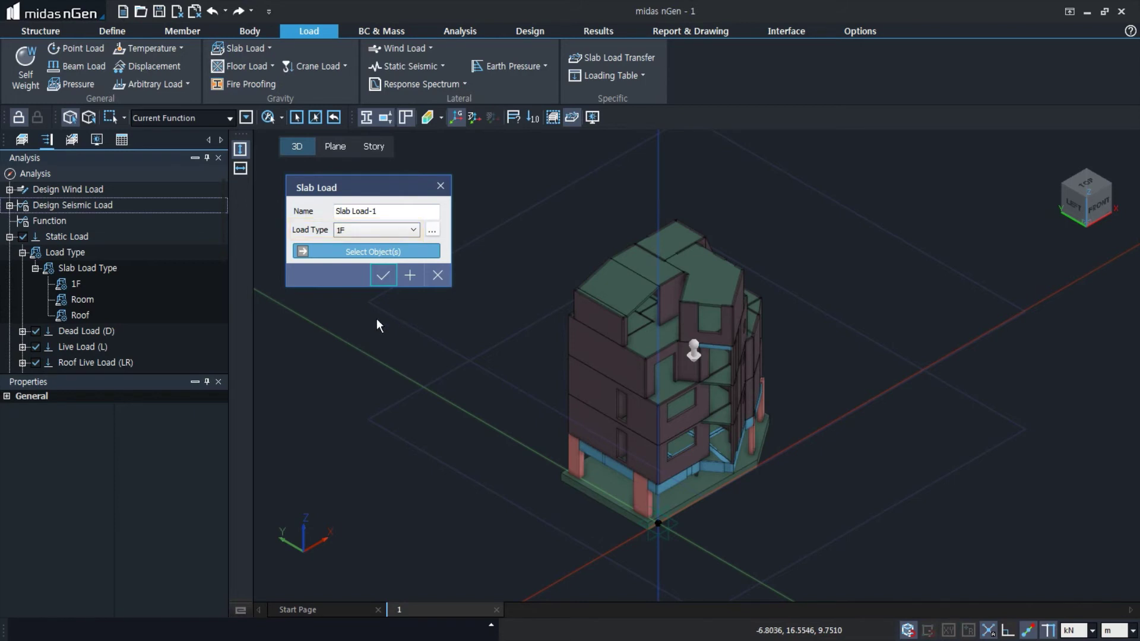
click(22, 140)
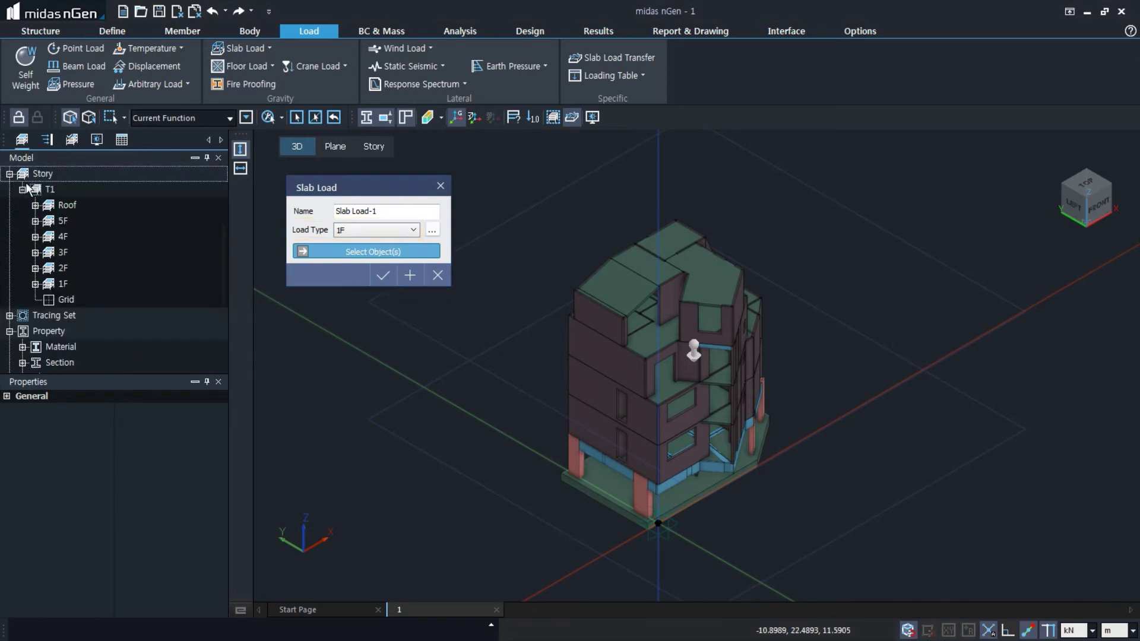
click(35, 283)
click(48, 300)
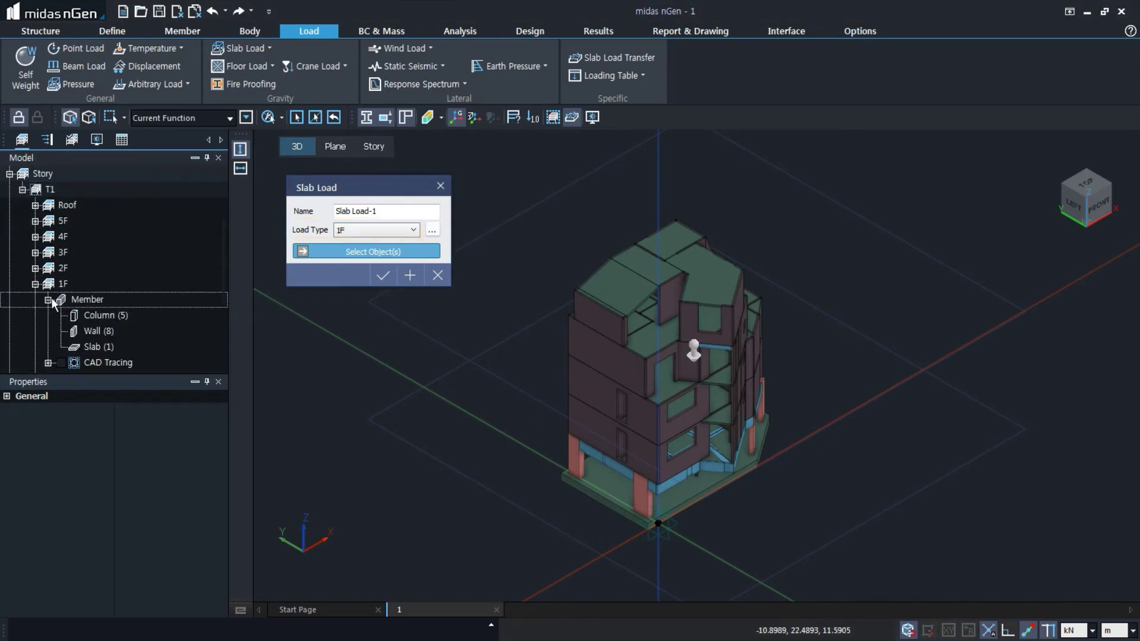
click(95, 347)
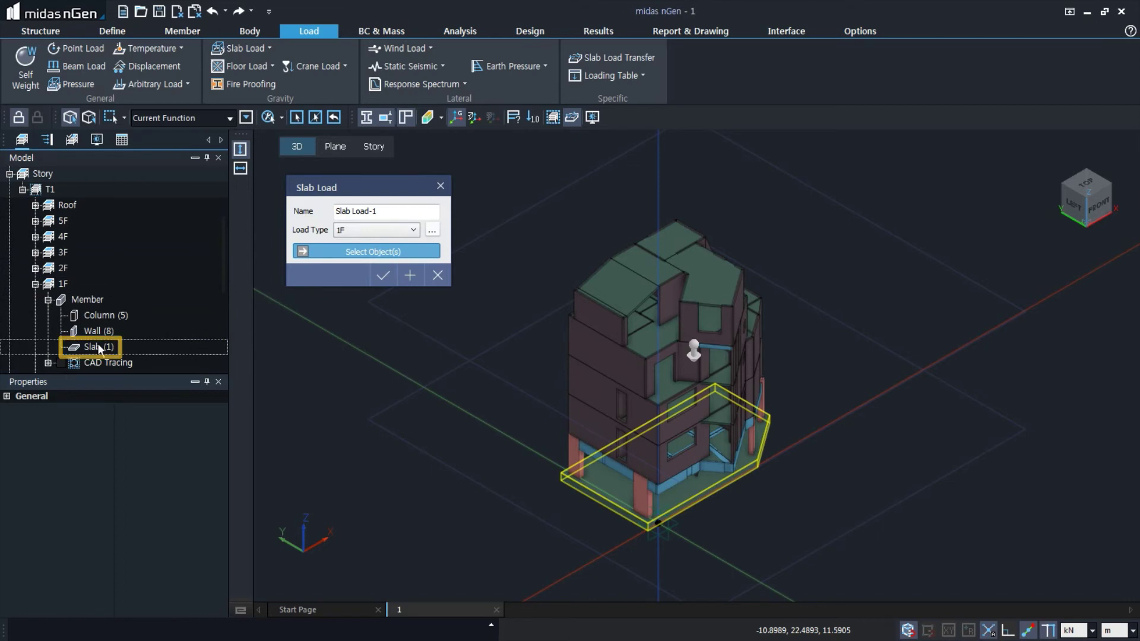
click(101, 347)
middle_drag(490, 488, 438, 438)
click(413, 277)
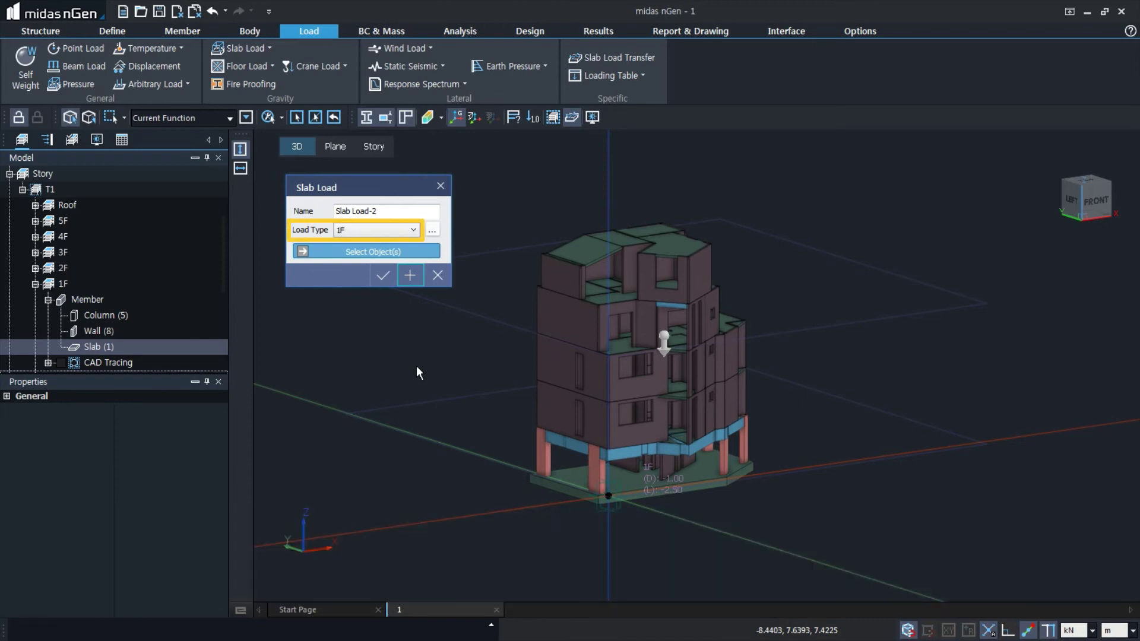
- Add a slab load of type Room to all slabs of story 2F
click(362, 231)
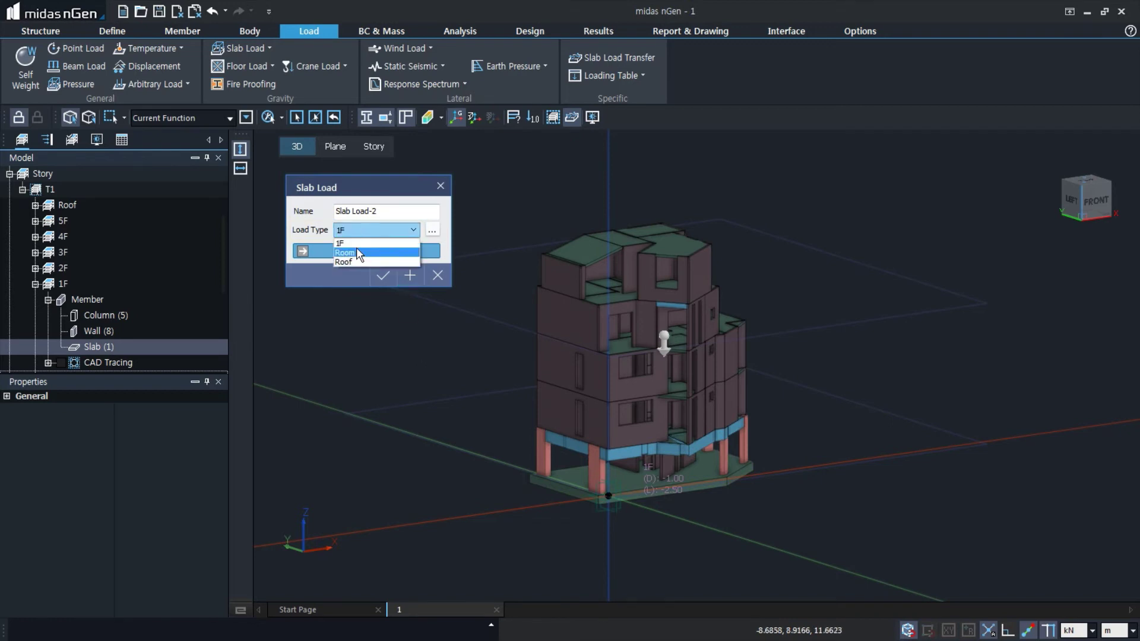
click(357, 250)
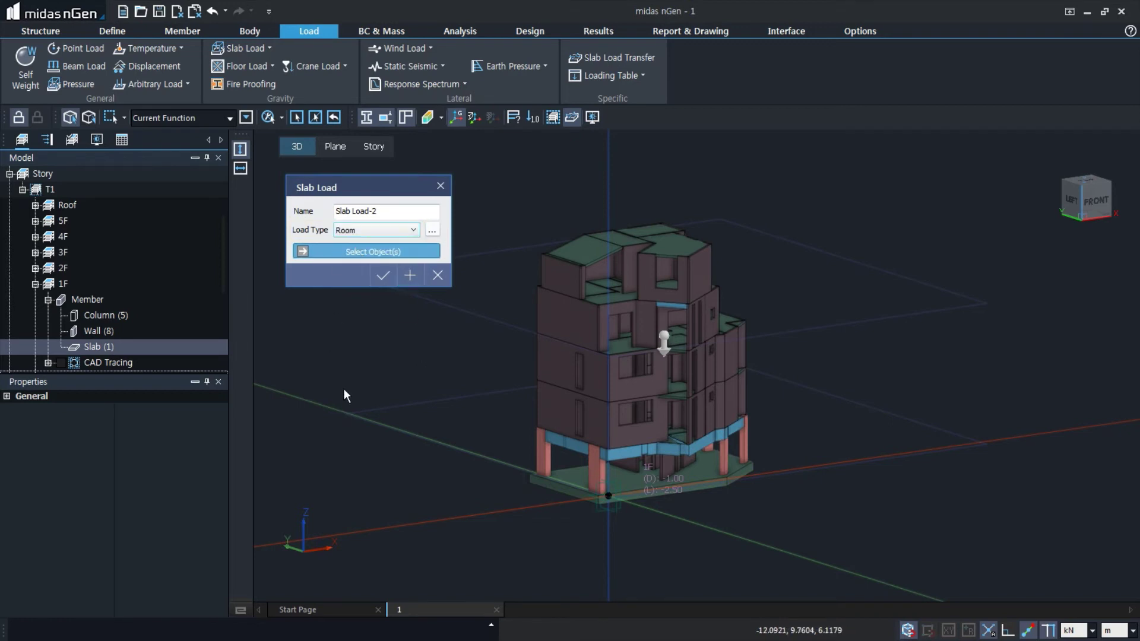
click(36, 284)
click(37, 268)
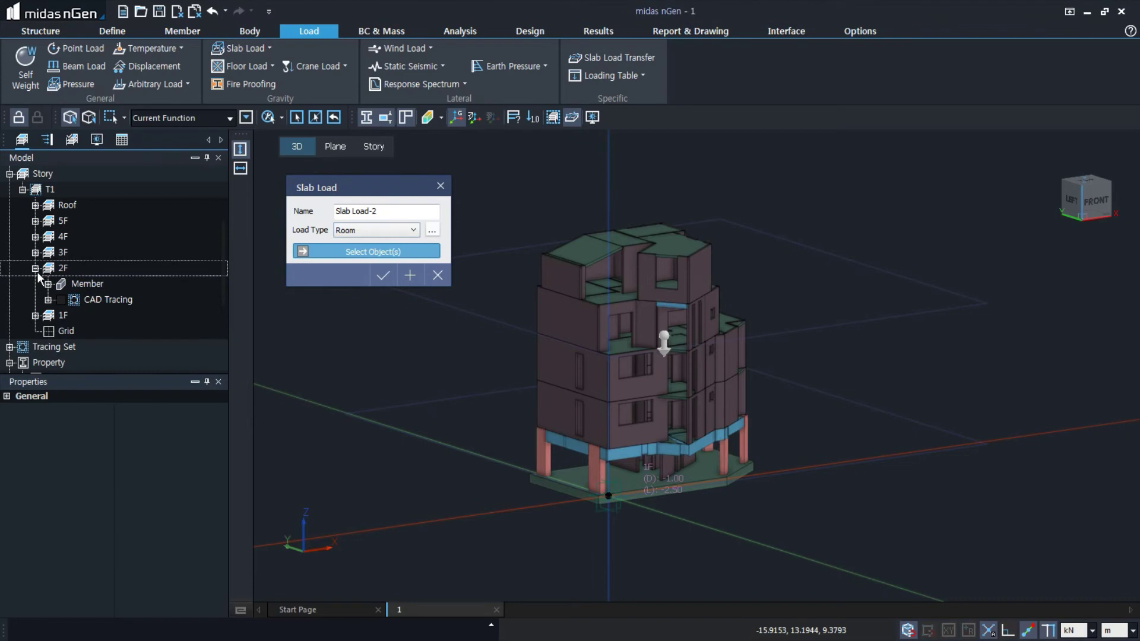
click(48, 284)
click(101, 330)
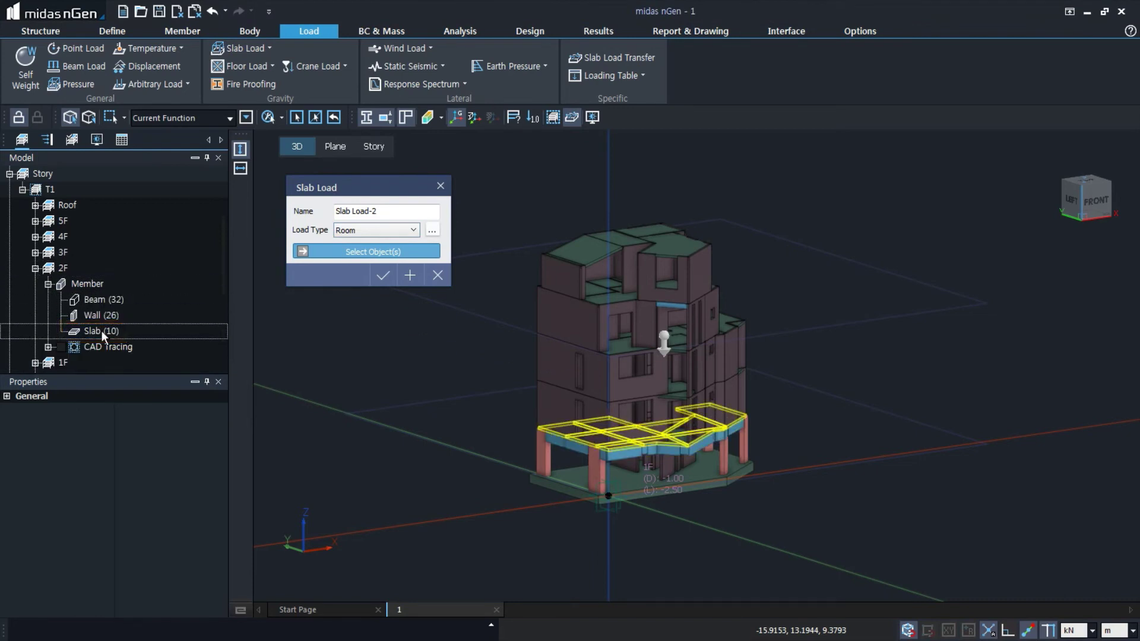
click(104, 329)
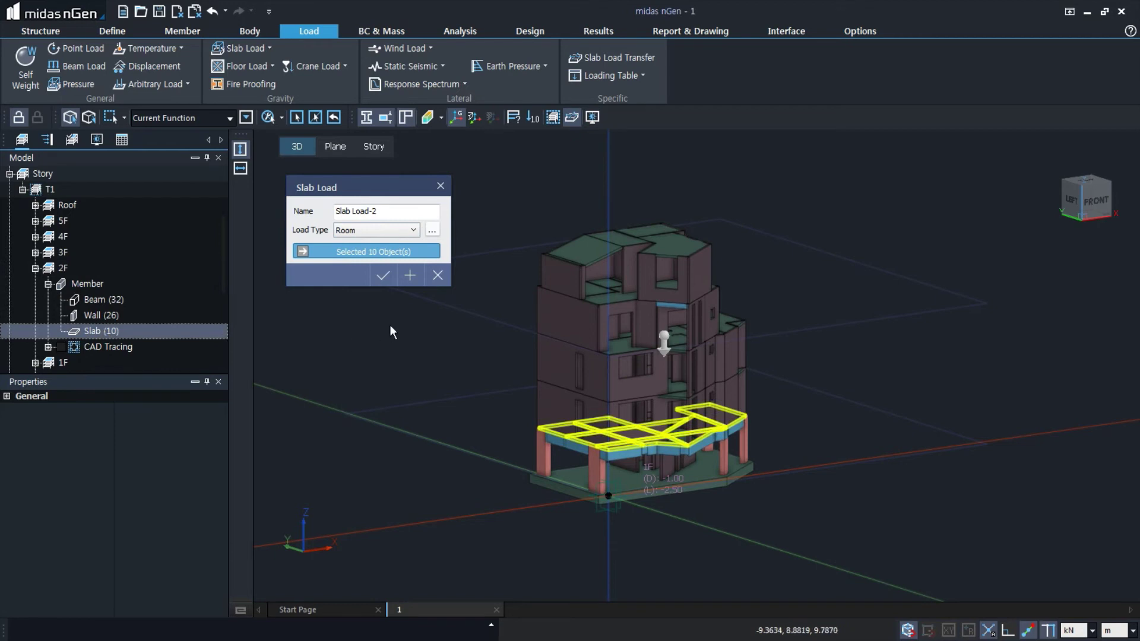
click(410, 275)
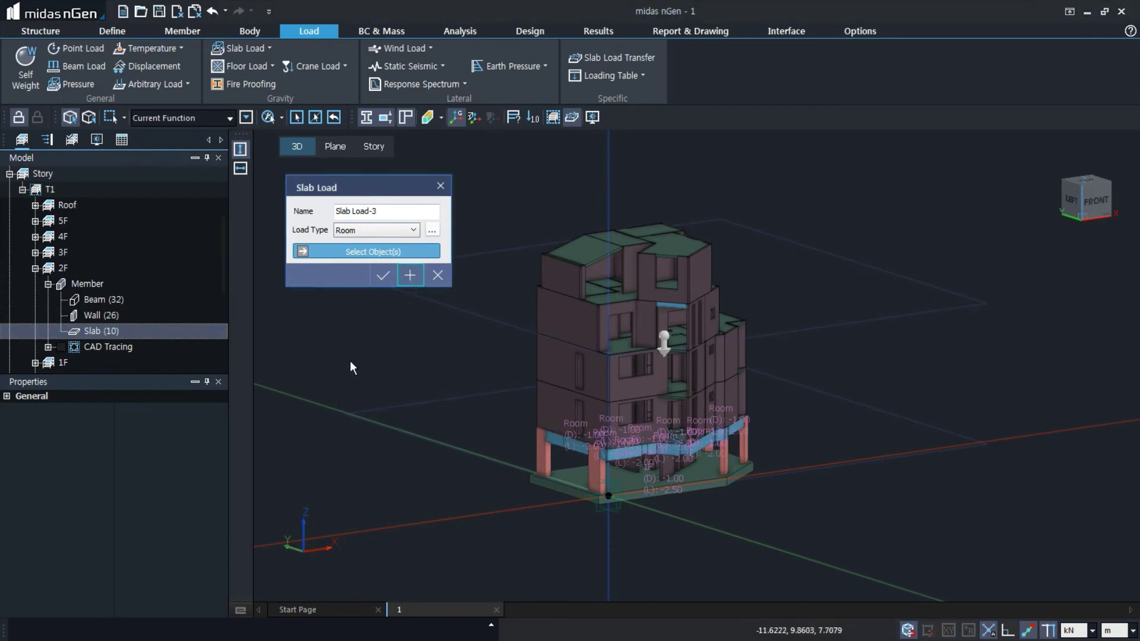
- Add a slab load of type Room to all slabs of story 3F
click(35, 269)
click(34, 254)
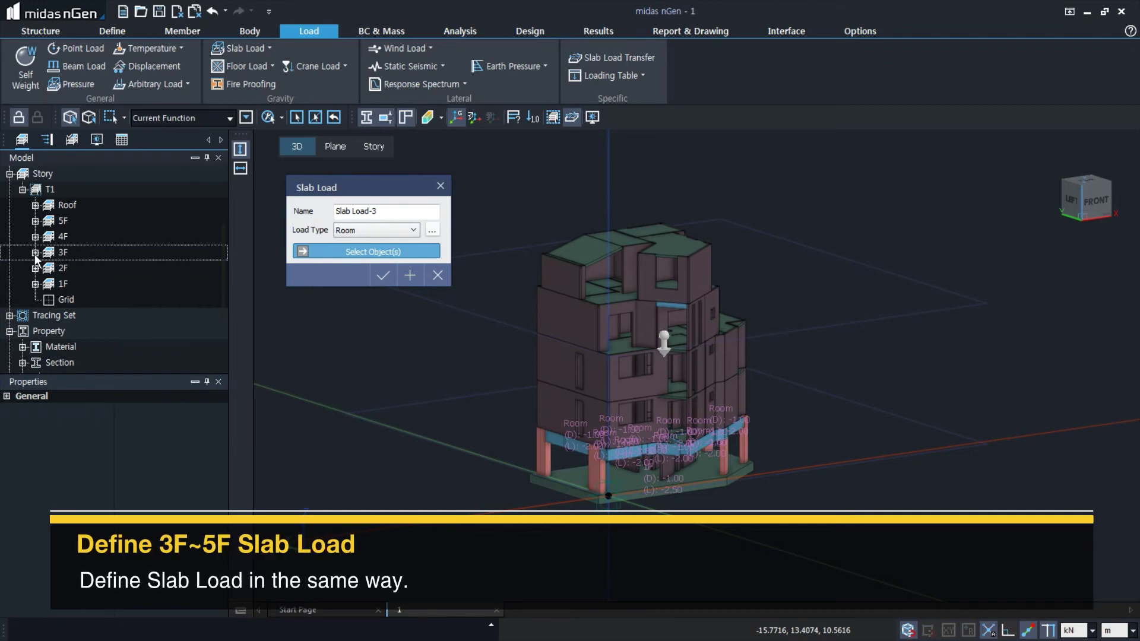
click(35, 254)
click(47, 268)
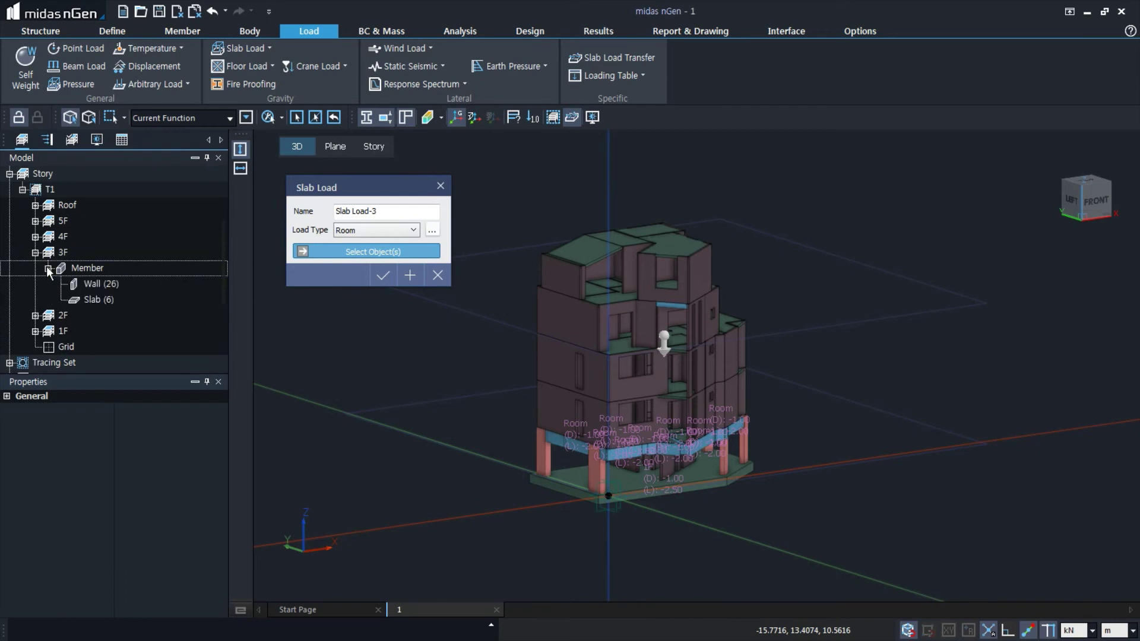
click(96, 300)
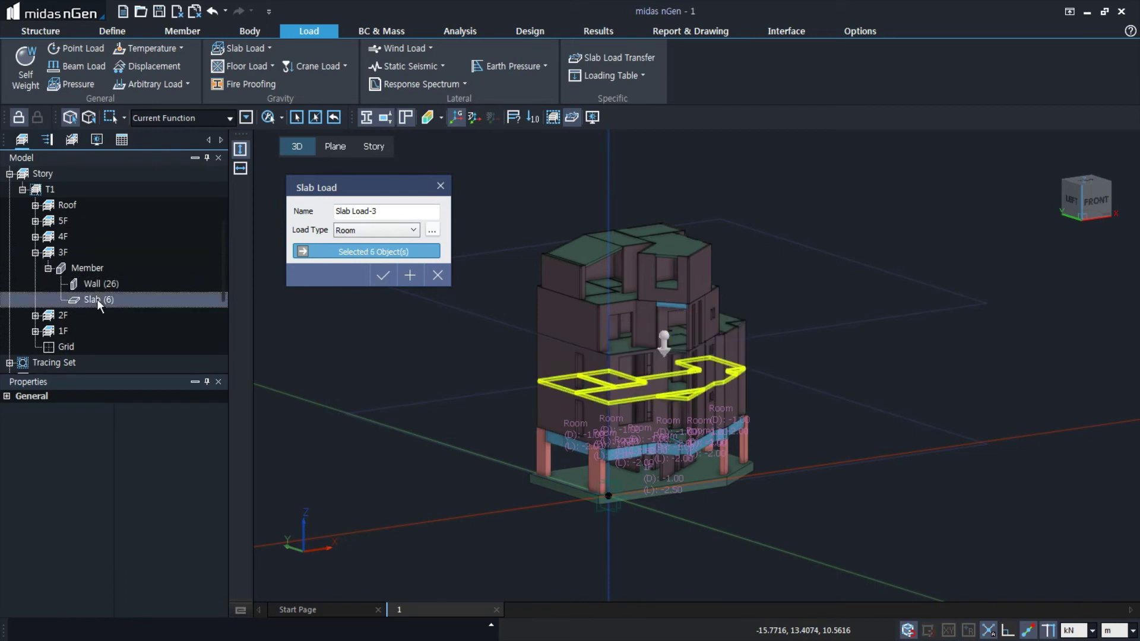
click(411, 276)
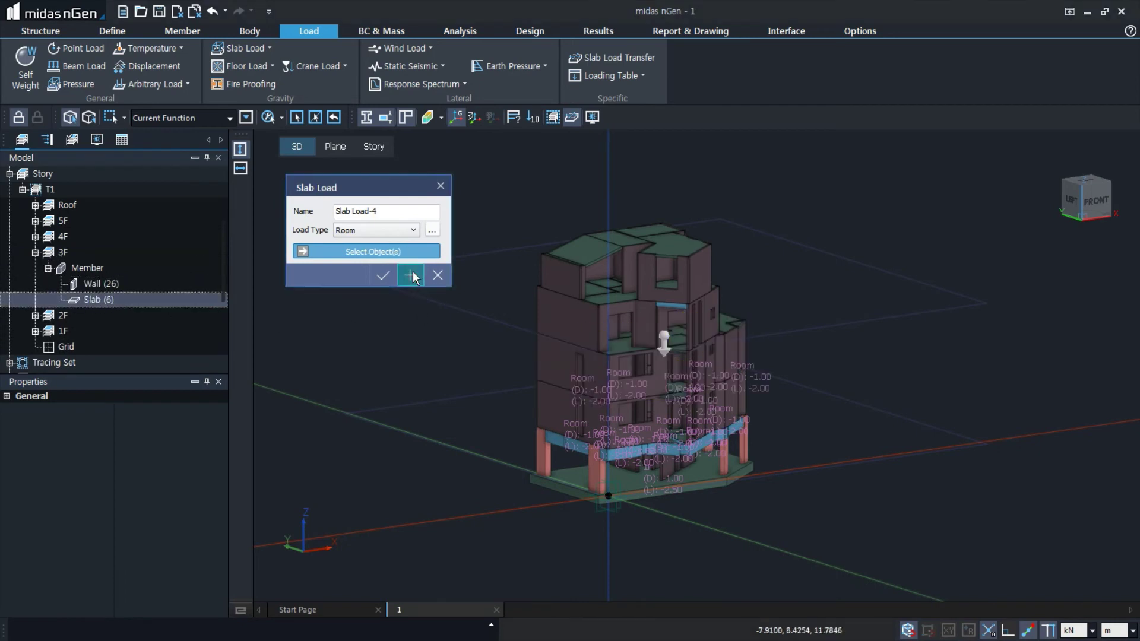
- Add a slab load of type Room to all slabs of story 4F
click(35, 252)
click(35, 237)
click(48, 252)
click(94, 268)
click(103, 284)
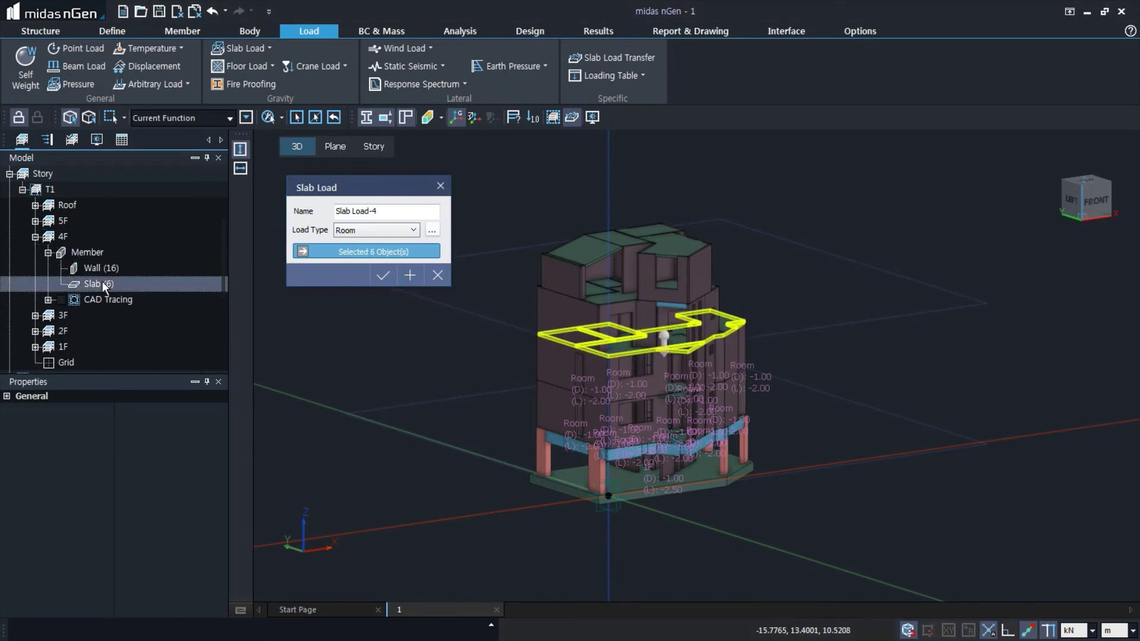
click(409, 276)
- Add a Room slab load to the story 5F slabs, leaving the two sloped roof slabs out of the selection
click(35, 237)
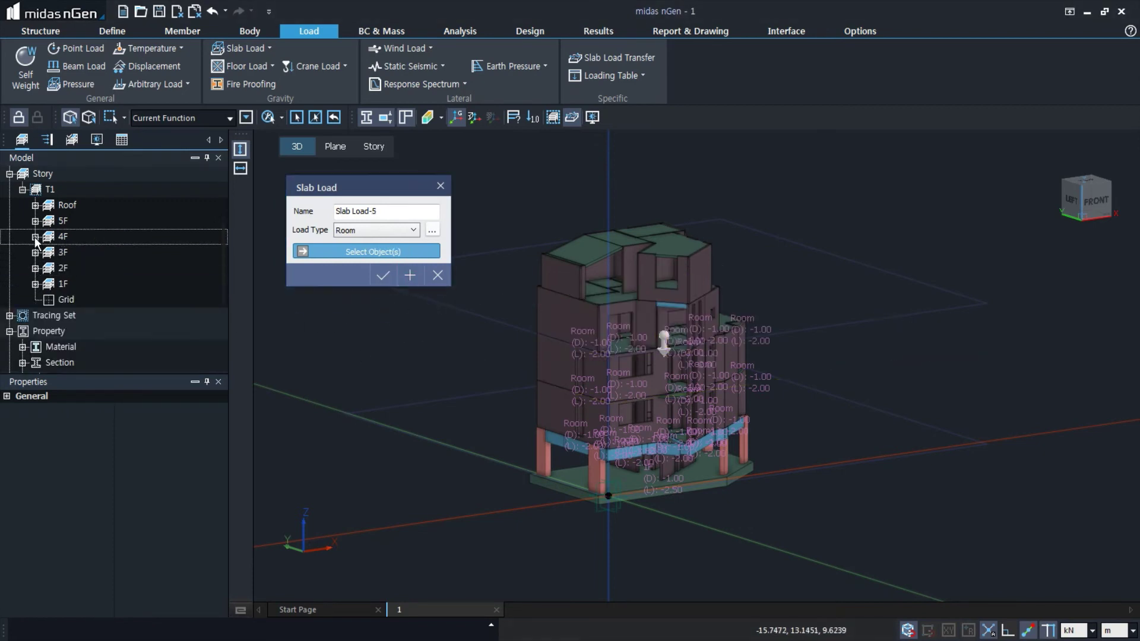
click(35, 221)
click(48, 236)
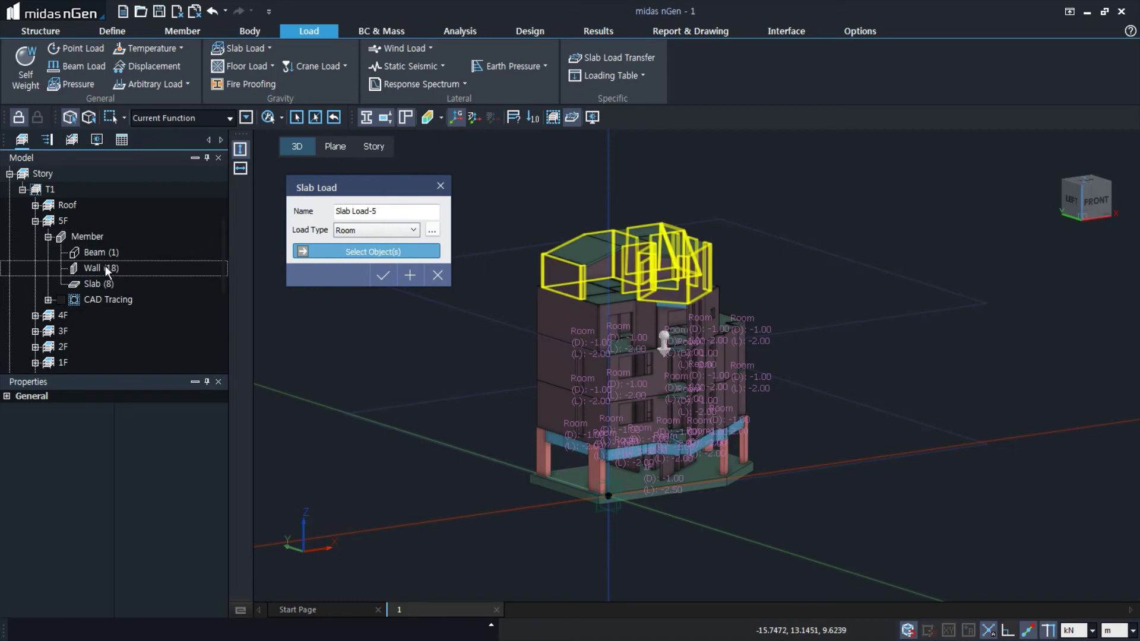
click(106, 284)
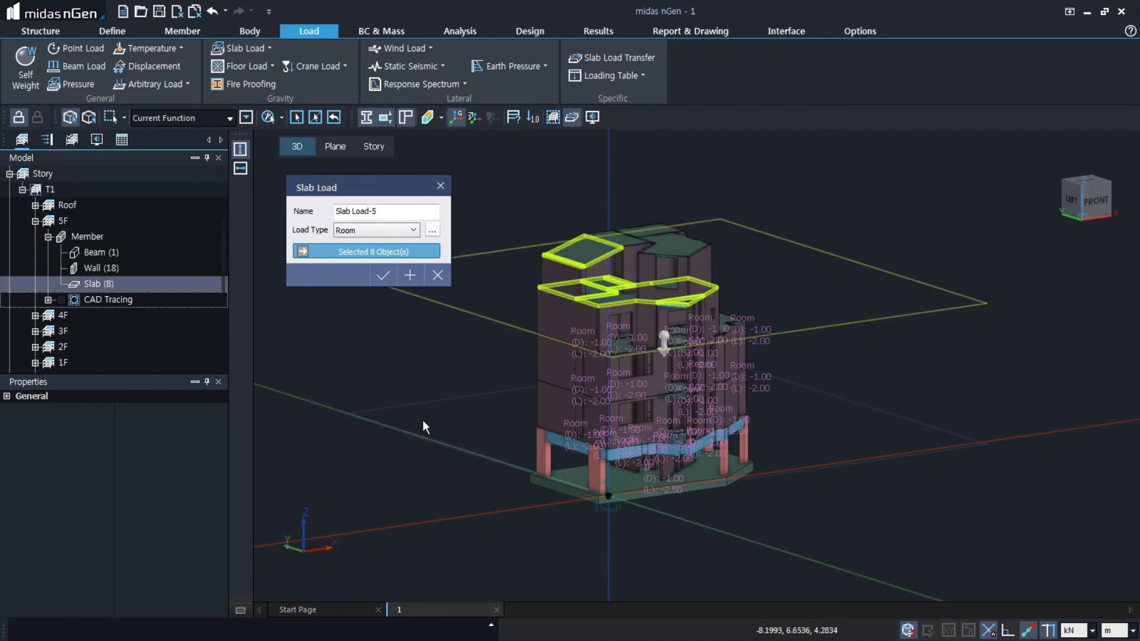
middle_drag(461, 408, 423, 392)
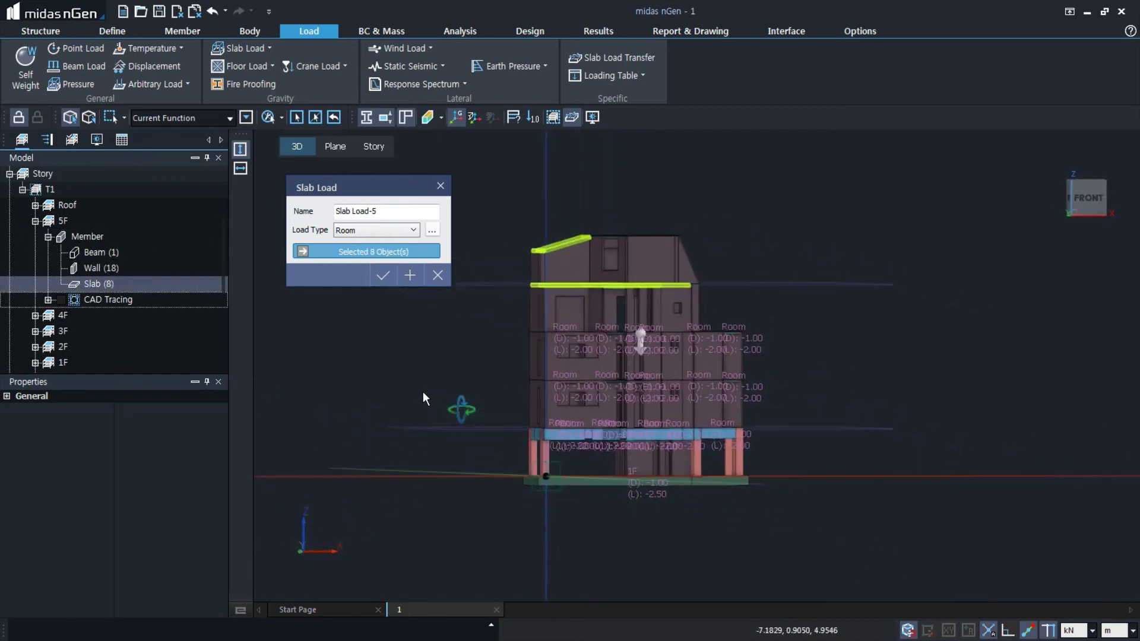
click(90, 117)
drag(506, 206, 607, 271)
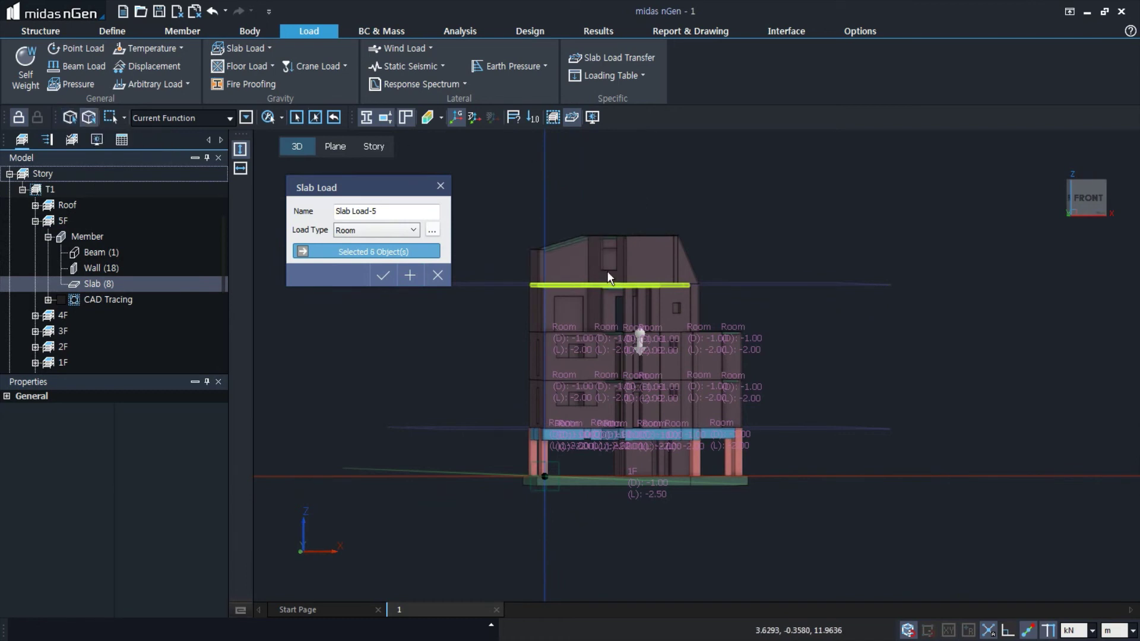
click(410, 276)
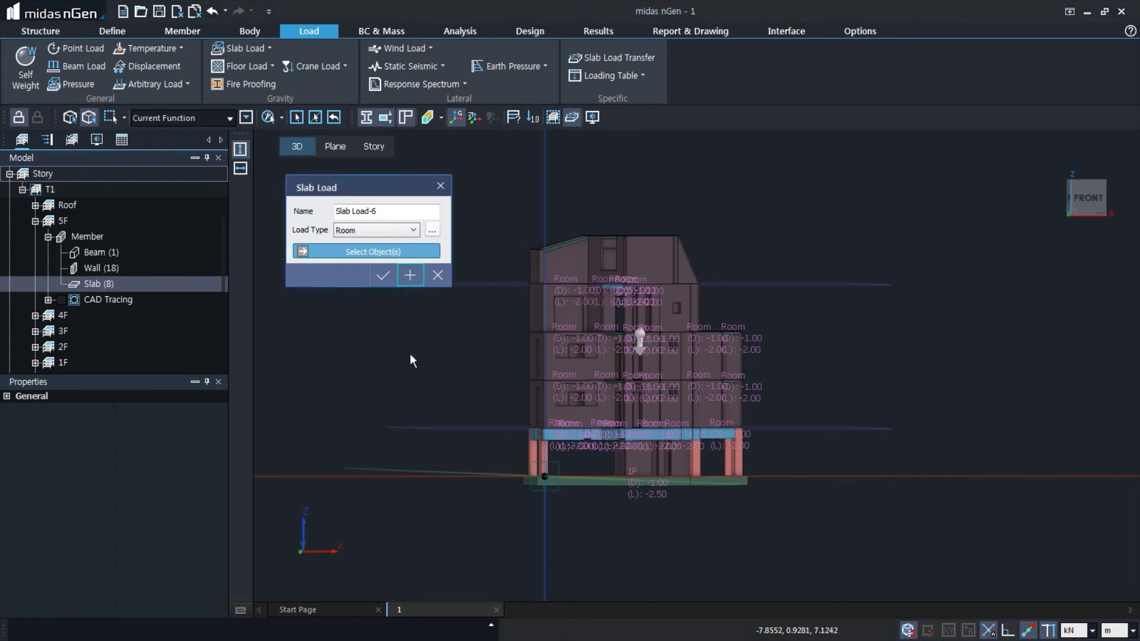
- Set the slab load type to Roof and select the slabs of the Roof story as its targets
middle_drag(410, 354, 417, 371)
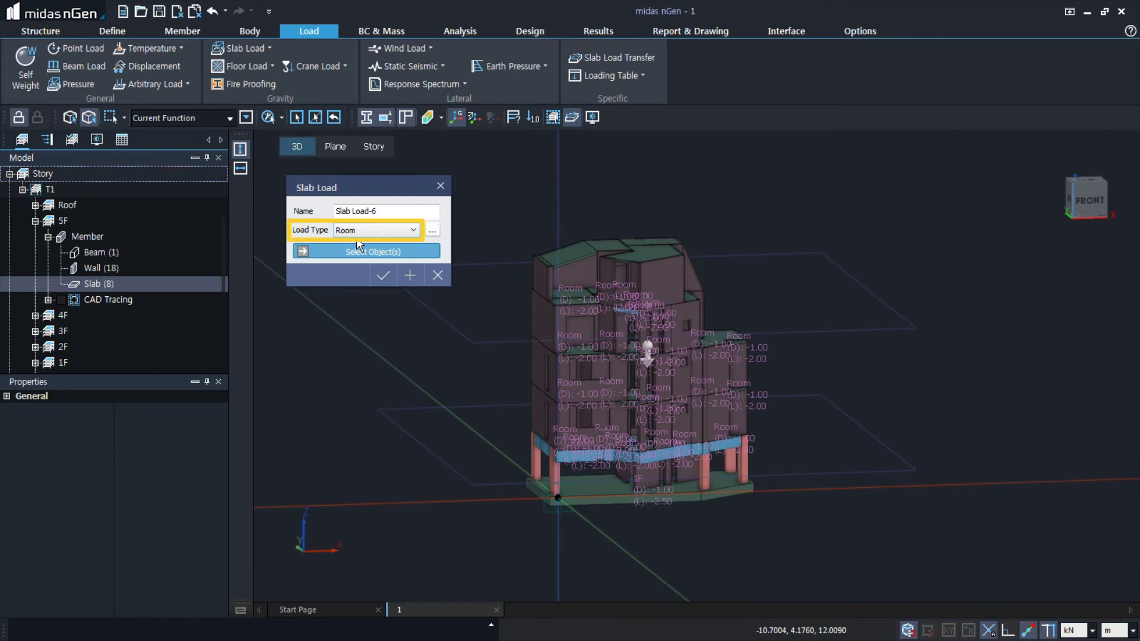
click(359, 230)
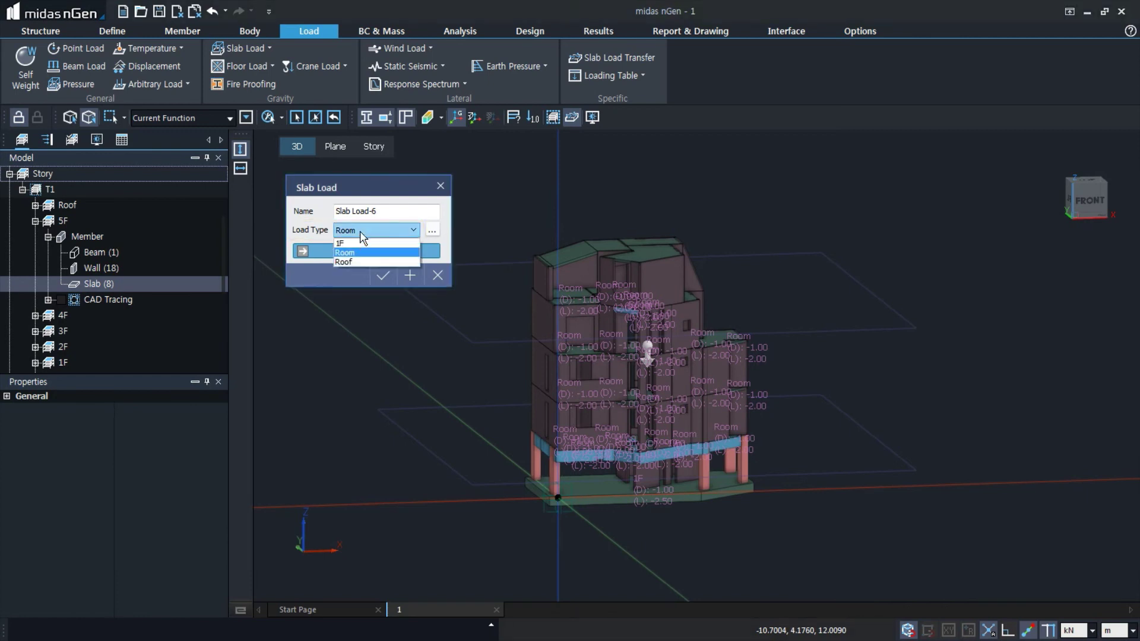
click(348, 262)
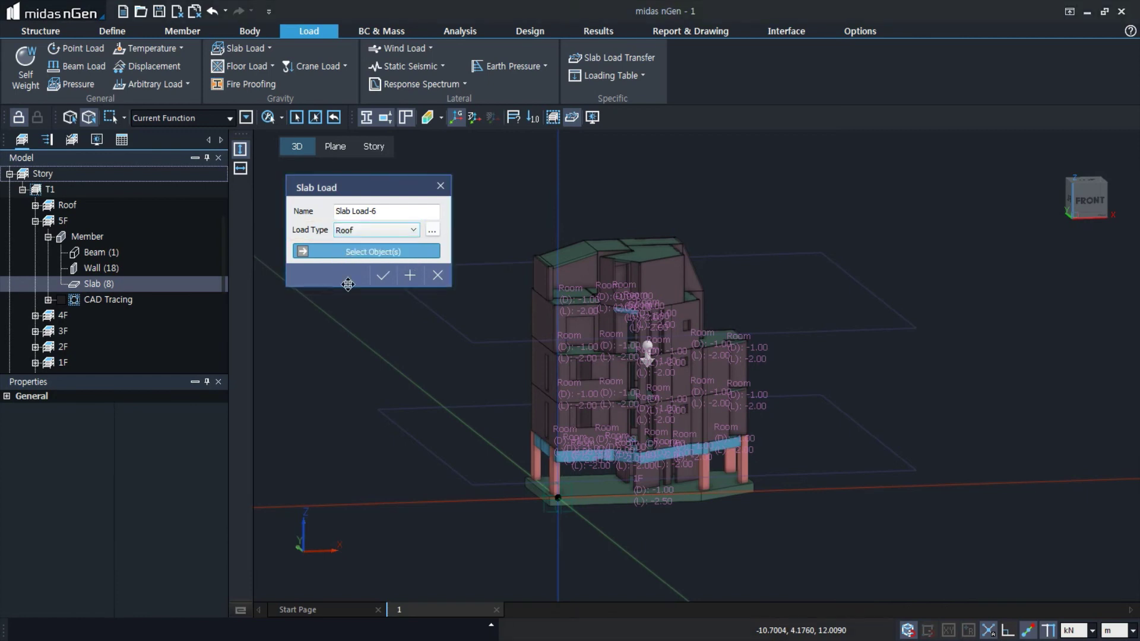
click(35, 221)
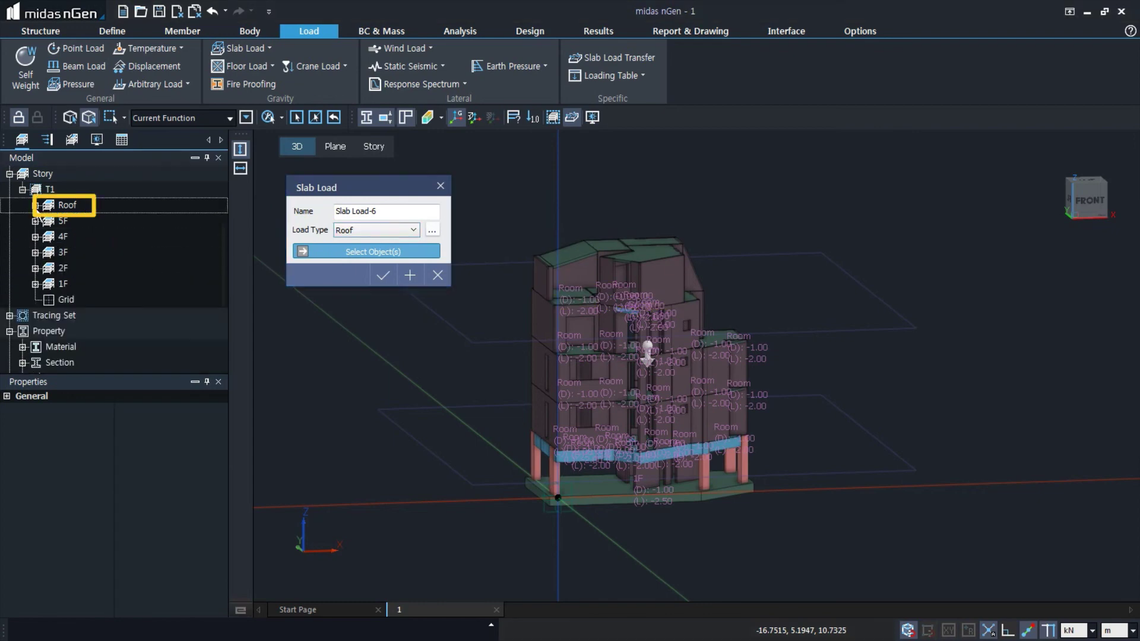
click(35, 205)
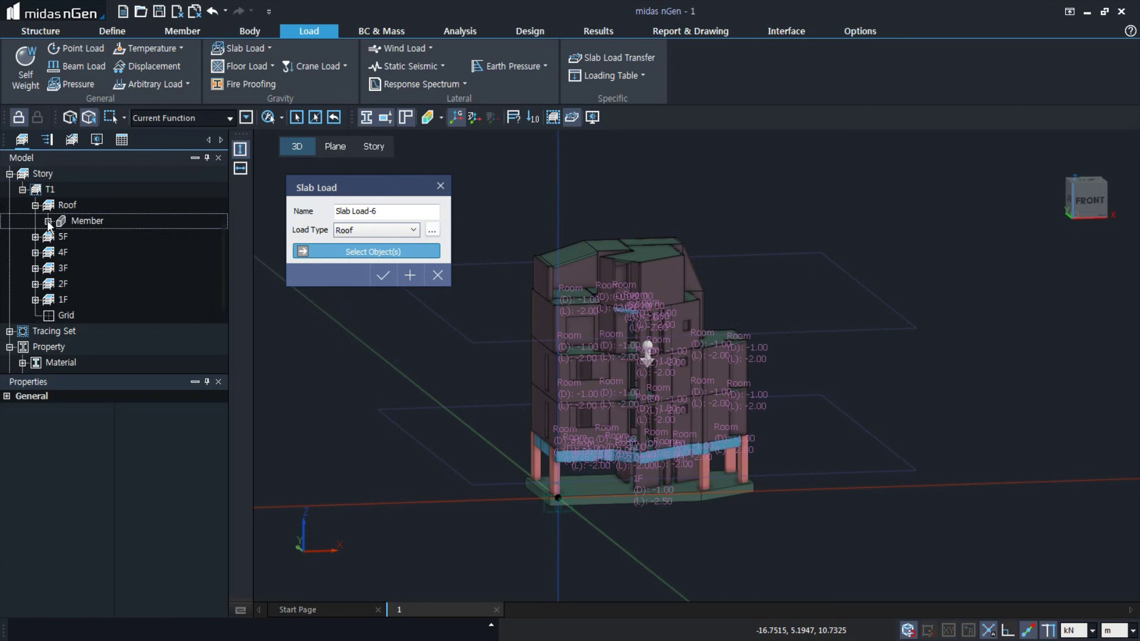
click(48, 221)
click(92, 235)
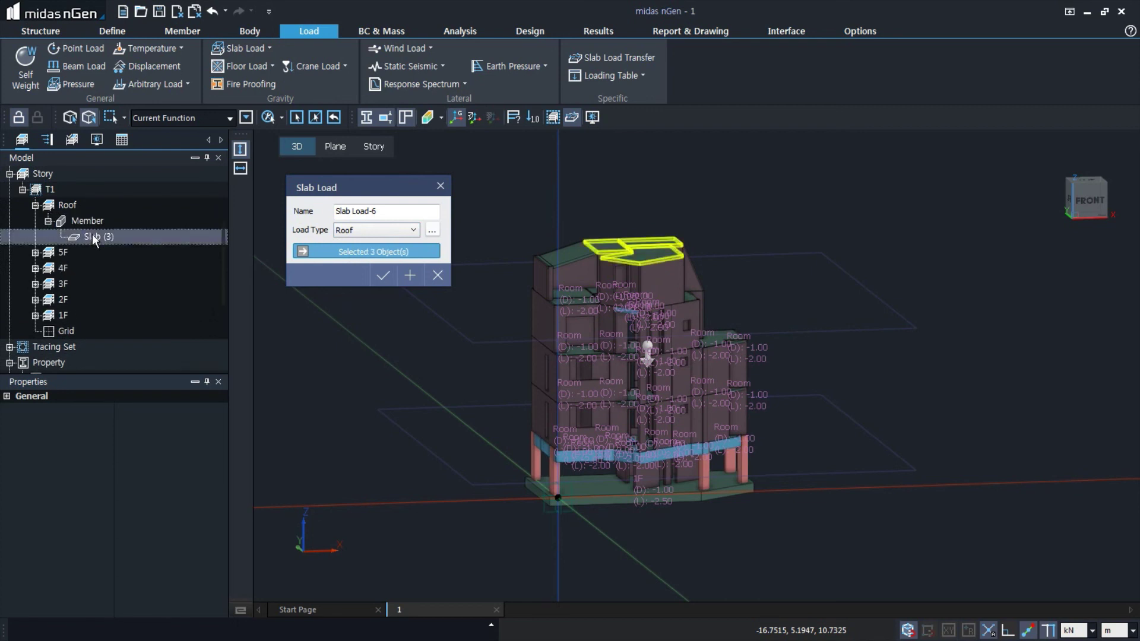
- Add the two sloped roof slabs of story 5F to the selection, create the Roof slab load and finish
click(74, 114)
middle_drag(529, 231, 489, 211)
drag(490, 212, 572, 262)
click(541, 247)
middle_drag(457, 332, 490, 376)
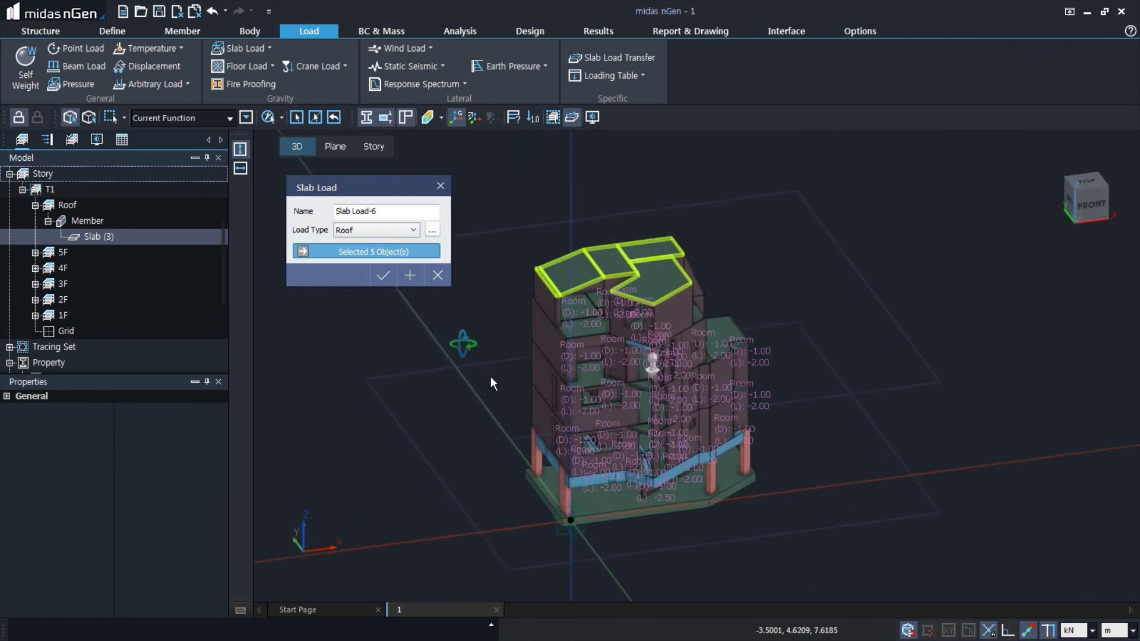
click(387, 277)
right_click(430, 396)
click(396, 349)
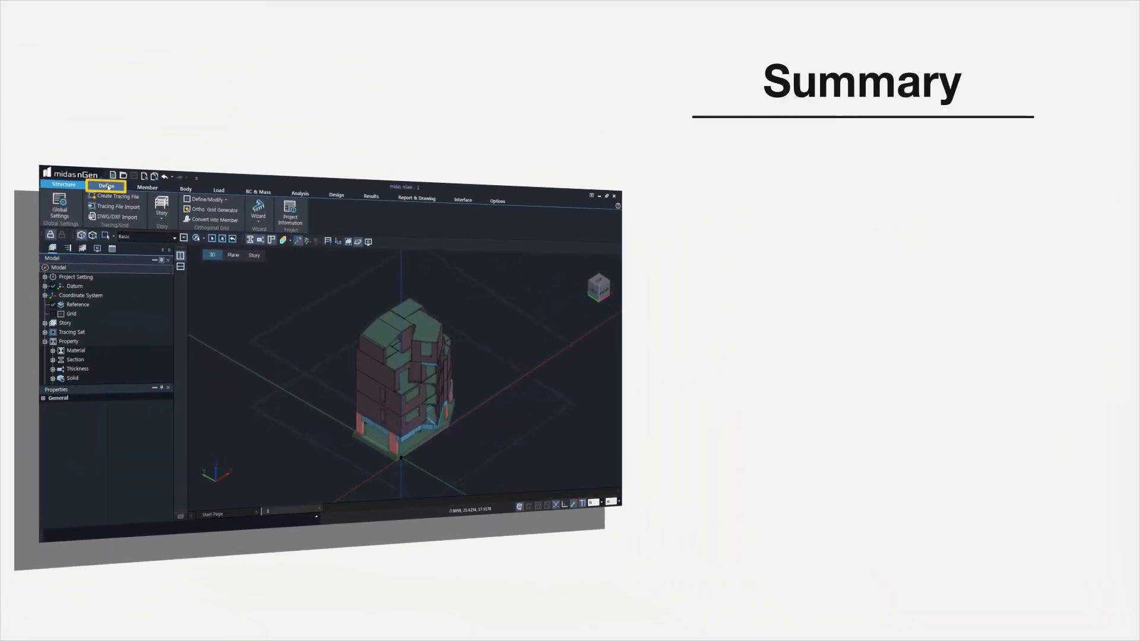
click(107, 185)
click(232, 200)
click(241, 212)
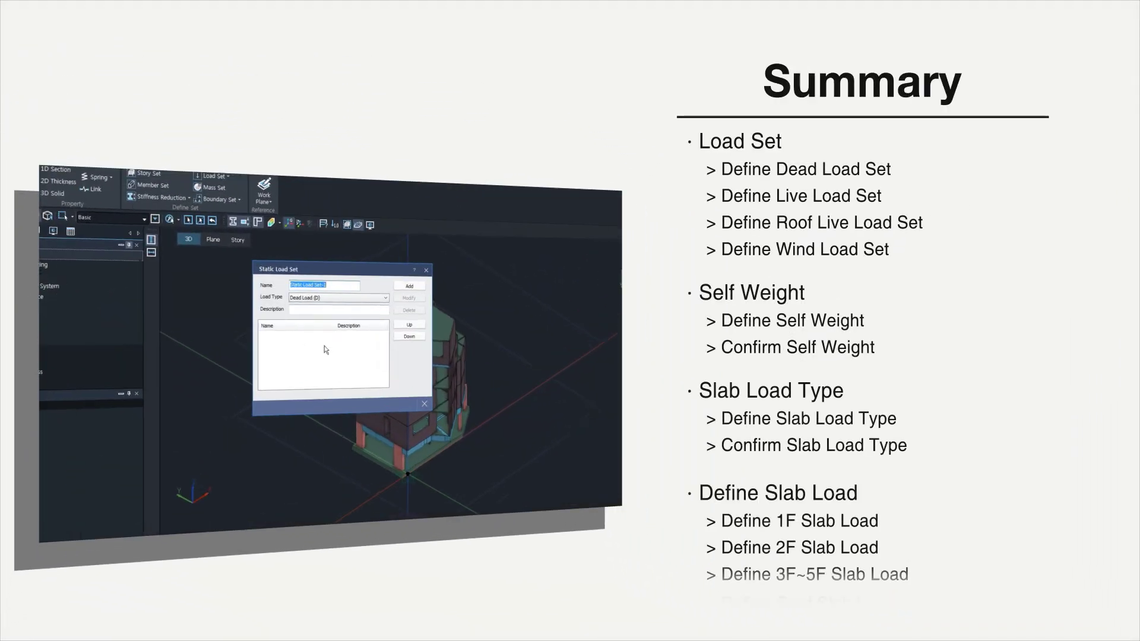
text(D)
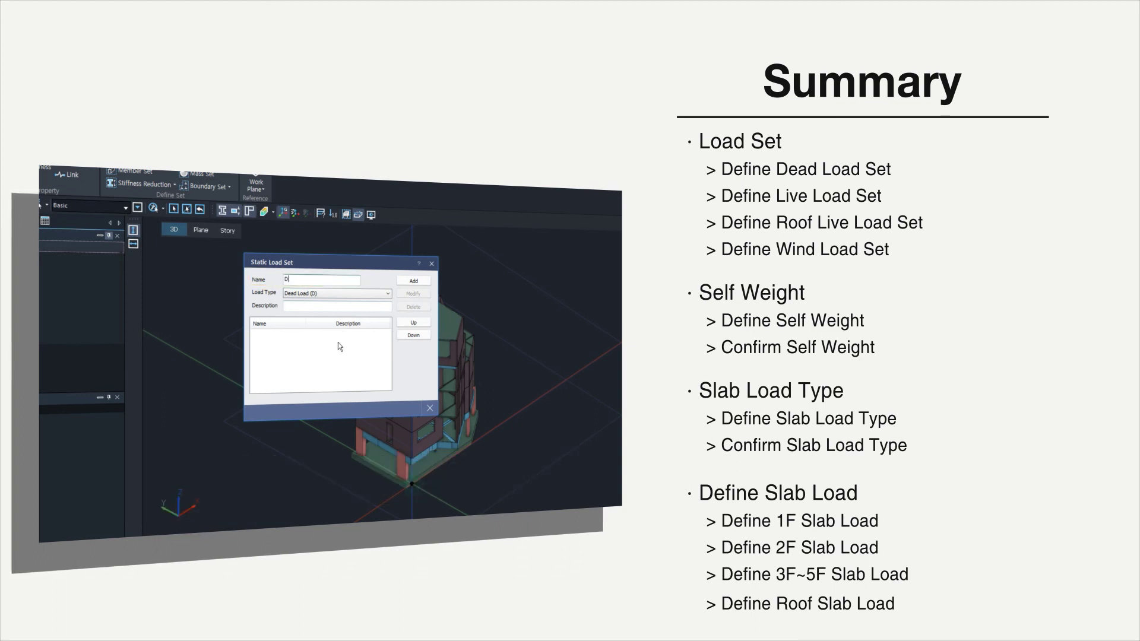
click(412, 283)
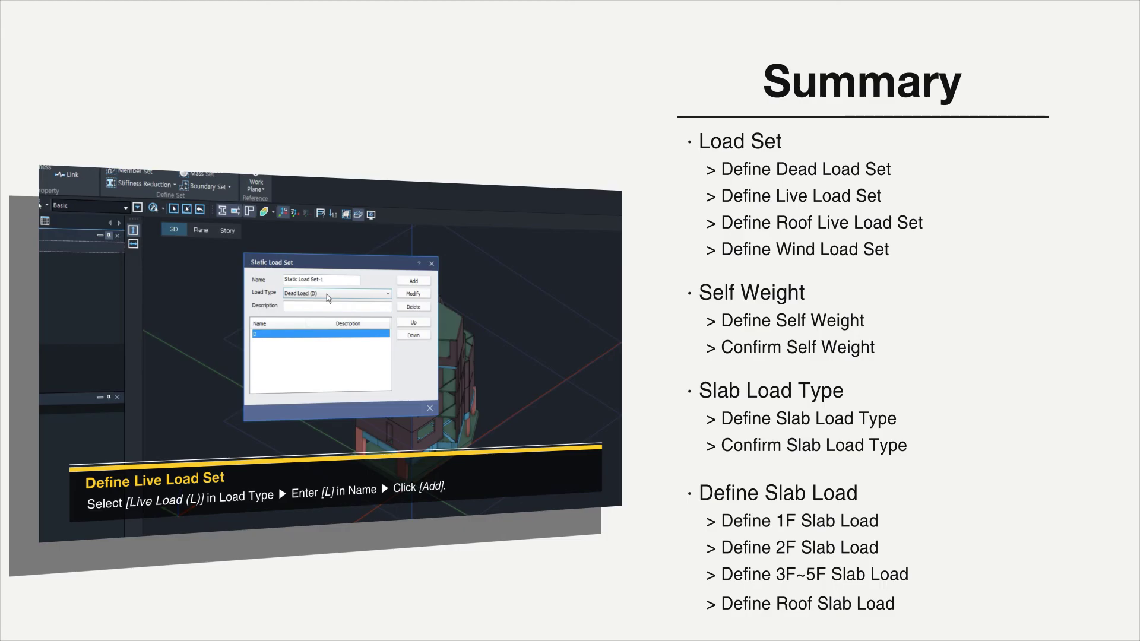